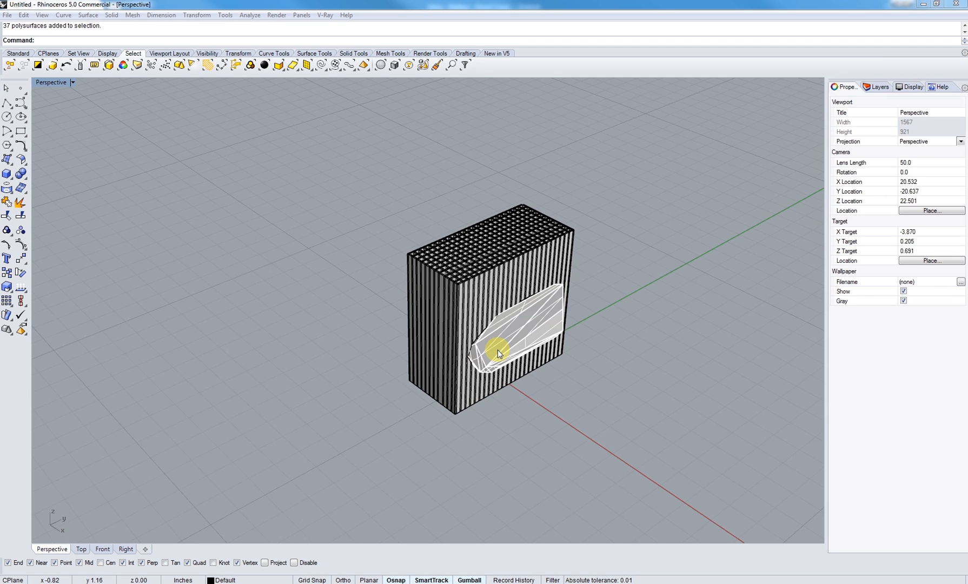
Step: Switch to the web browser, search for "123d catch" and open the Autodesk 123D Catch site
left_click(72, 582)
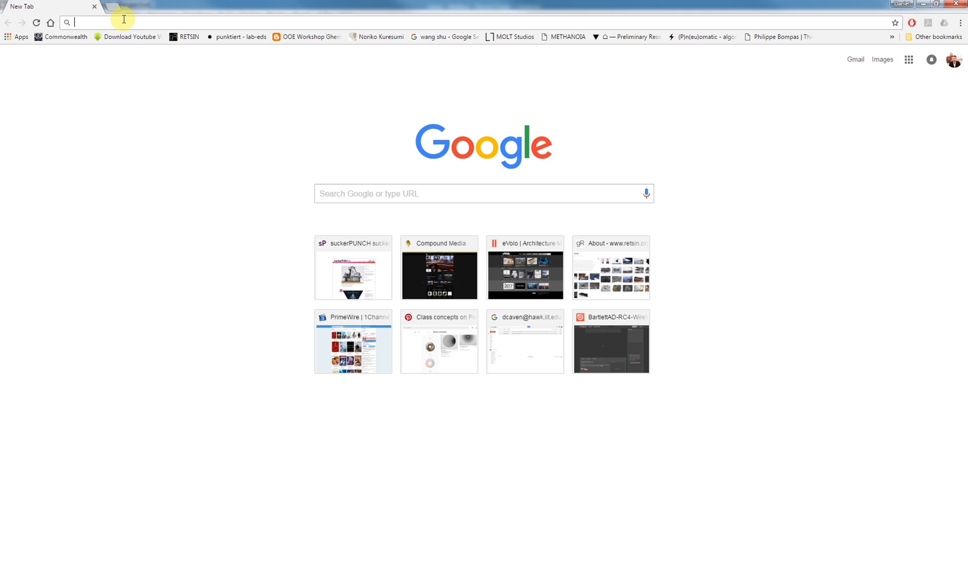
type("123d catch")
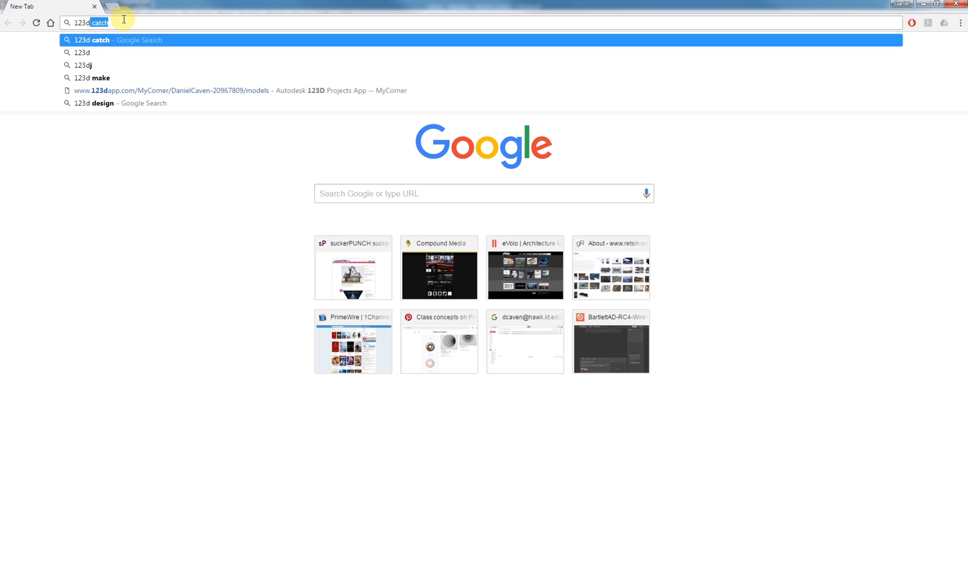
key("Return")
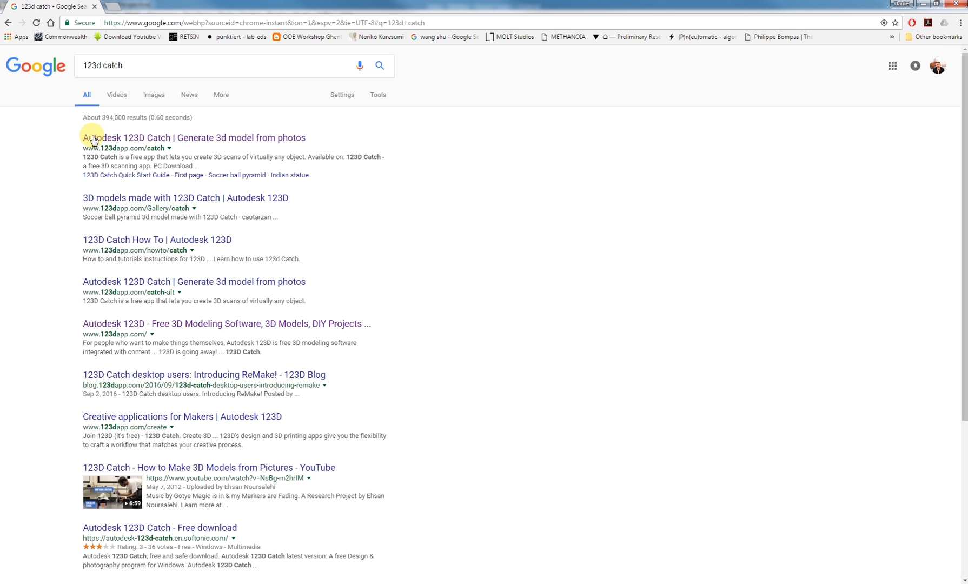
left_click(163, 141)
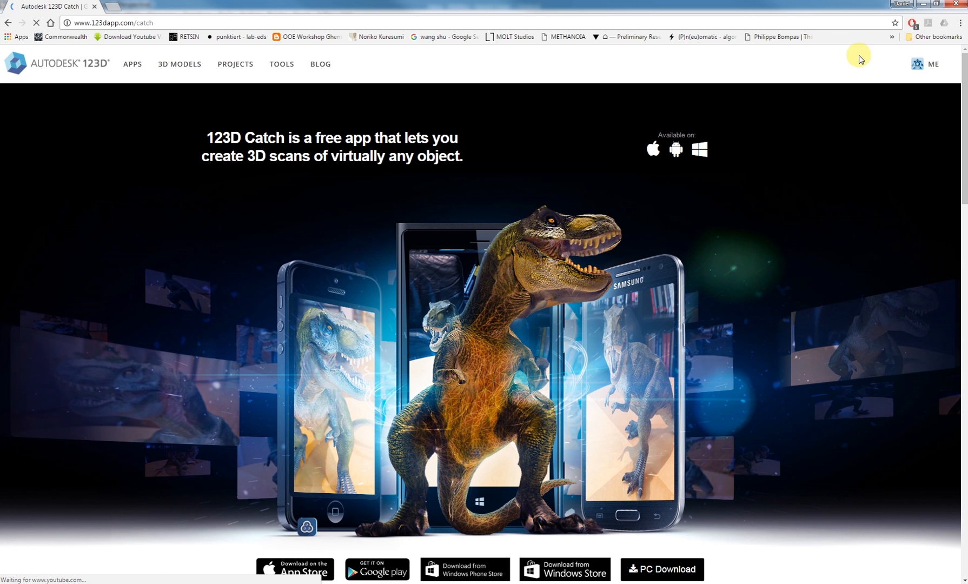
Step: Go to the account's own models on the 123D site and open the Rock model's page
left_click(934, 63)
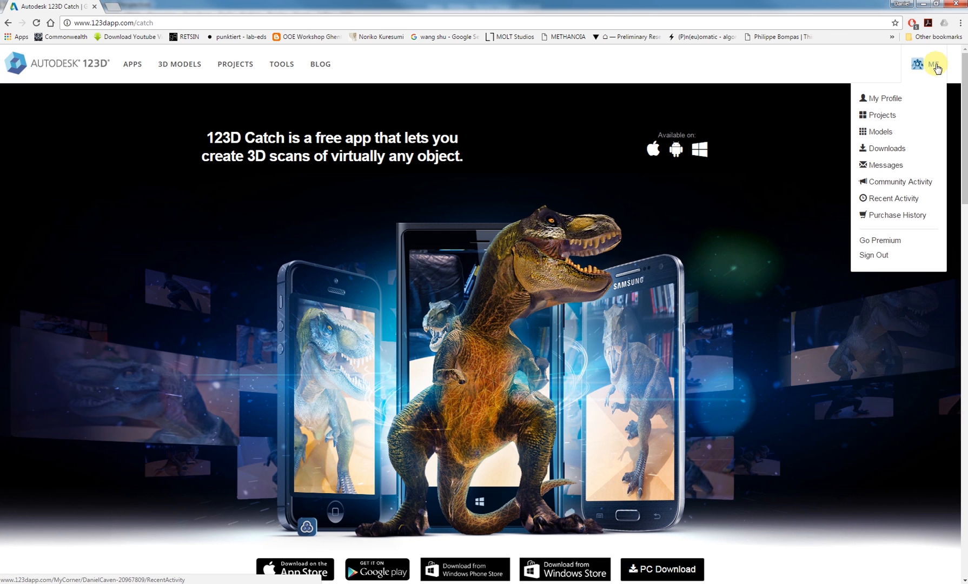
left_click(881, 133)
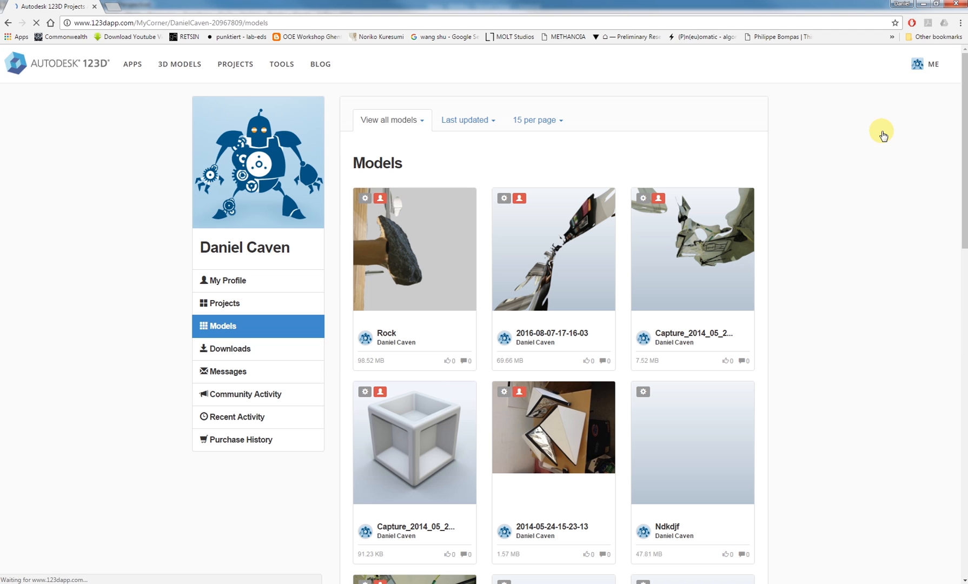
left_click(366, 201)
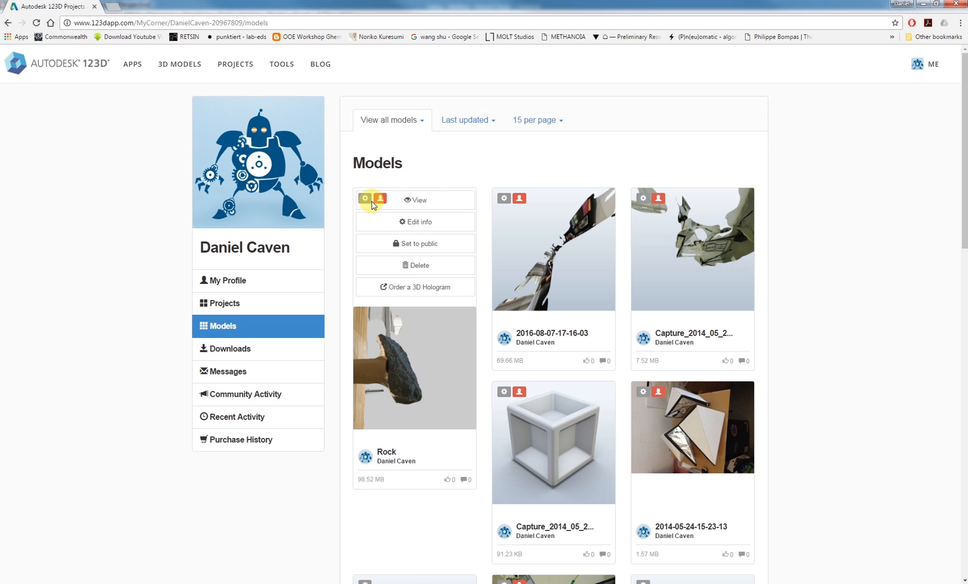
left_click(393, 321)
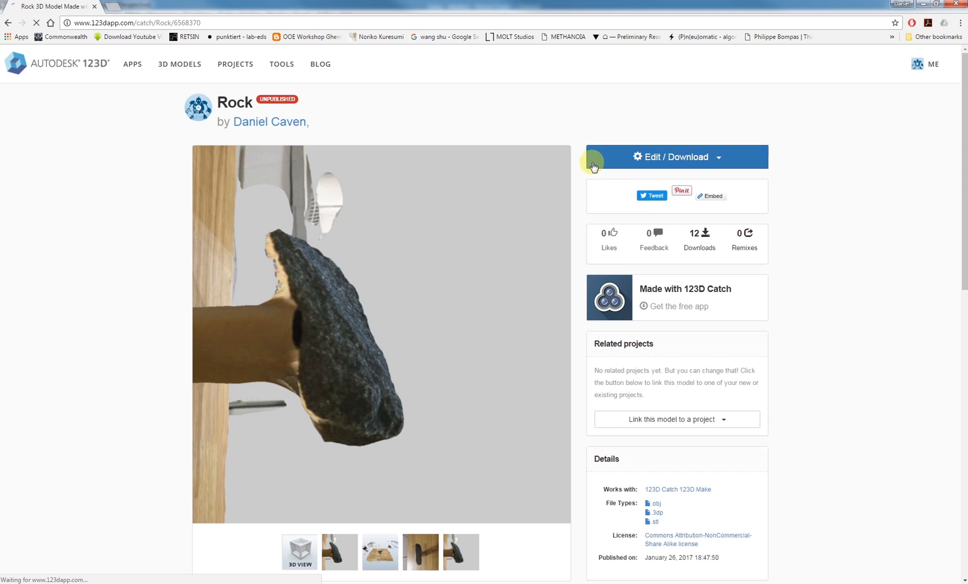
Step: Download the Rock model's 3D files, including Rock.stl, from its model page
left_click(685, 161)
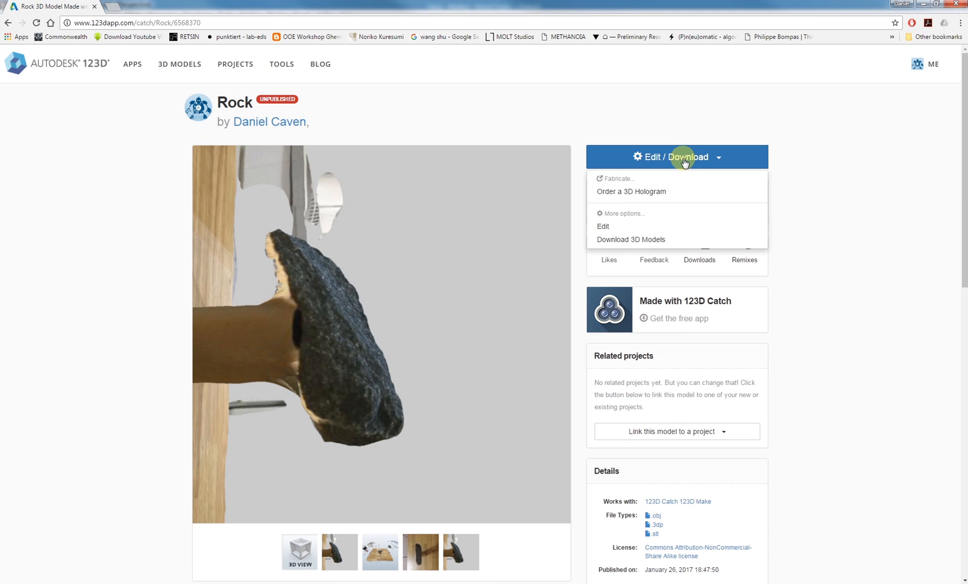
left_click(613, 240)
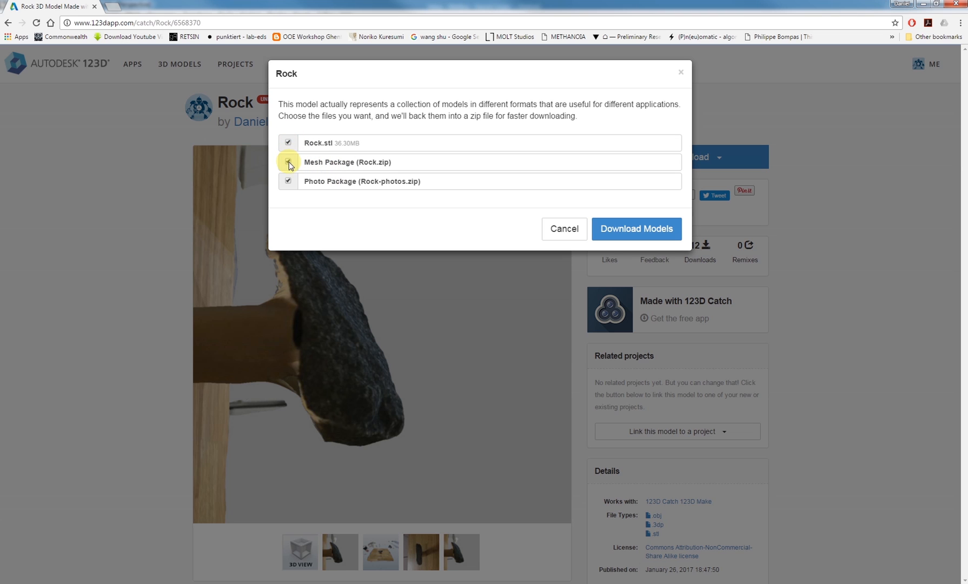
left_click(640, 229)
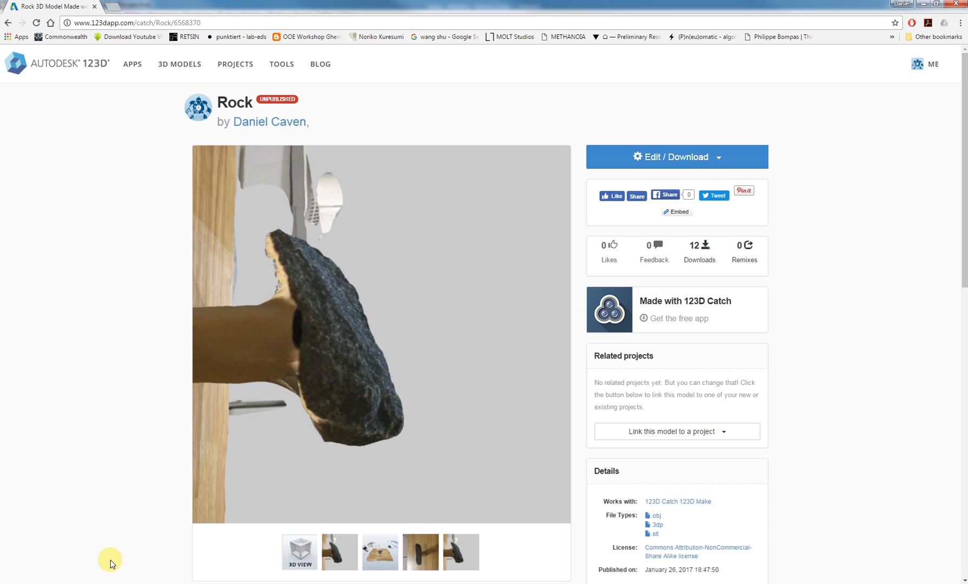
Step: Open the downloaded 6568370_Rock archive, look at its Rock file, and return to the Downloads folder
left_click(87, 576)
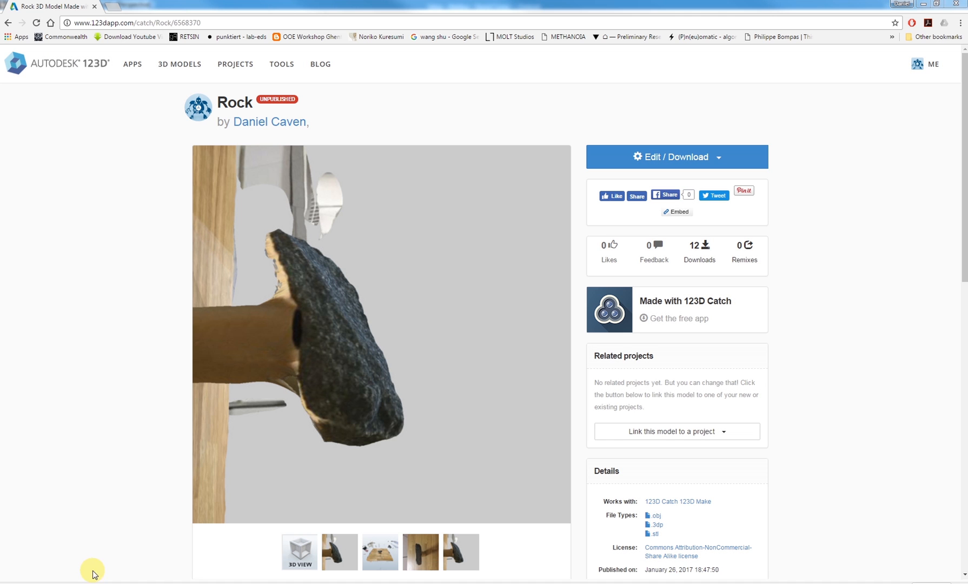
left_click_drag(965, 271, 378, 1)
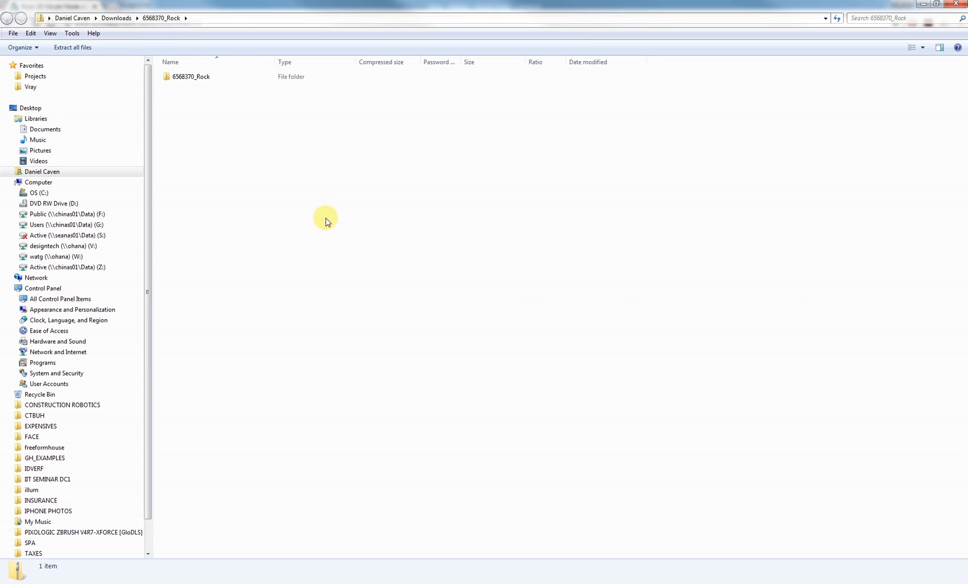
double_click(190, 81)
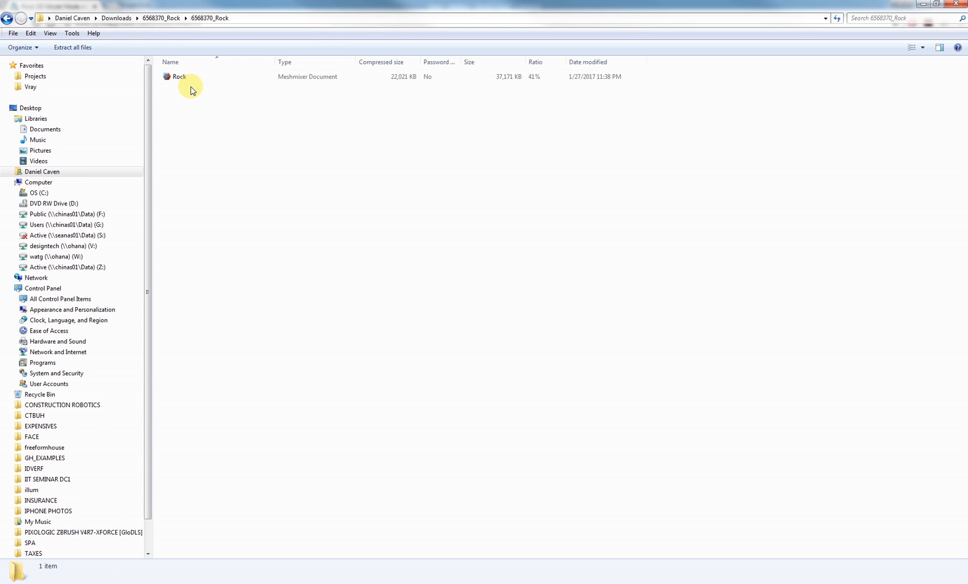
left_click(191, 83)
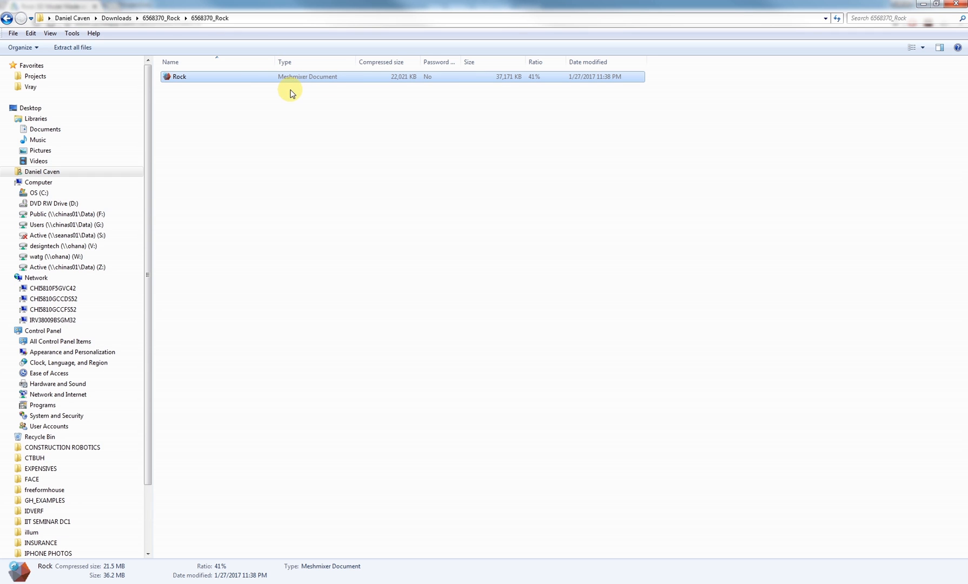
left_click(121, 18)
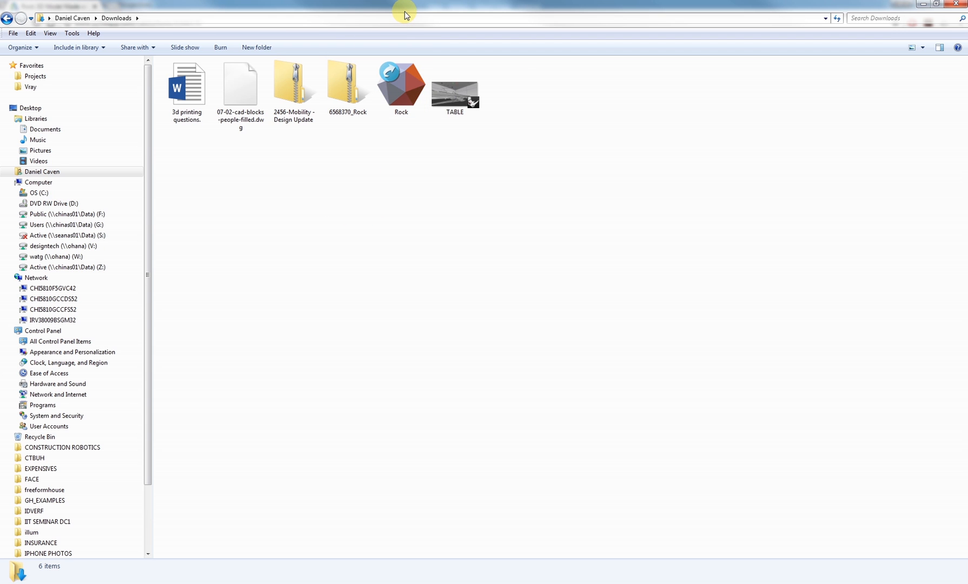
left_click_drag(283, 8, 673, 61)
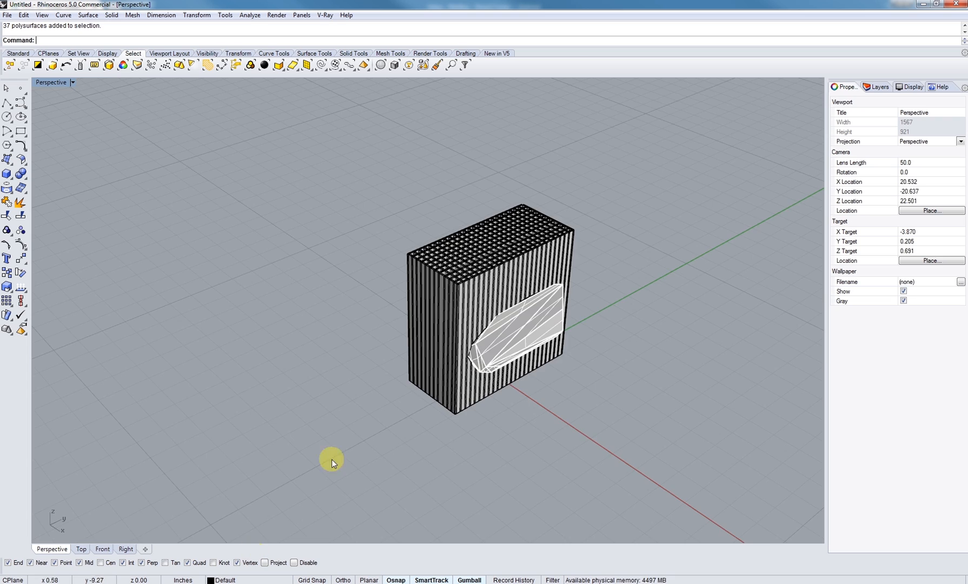
Step: Bring Rock.stl from the Downloads folder into the Rhinoceros scene using the insert file option
right_click_drag(332, 459, 279, 256)
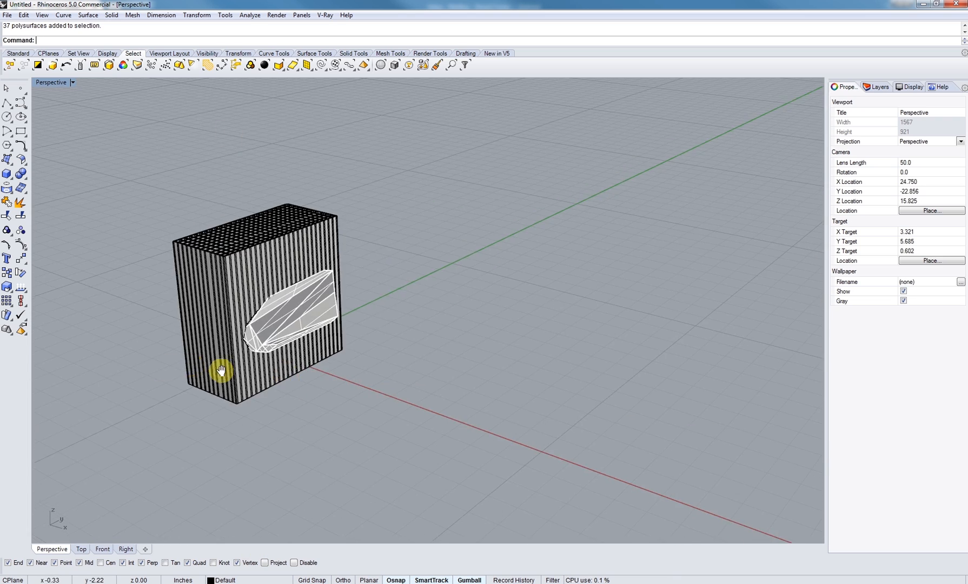
right_click_drag(221, 371, 254, 389, "shift")
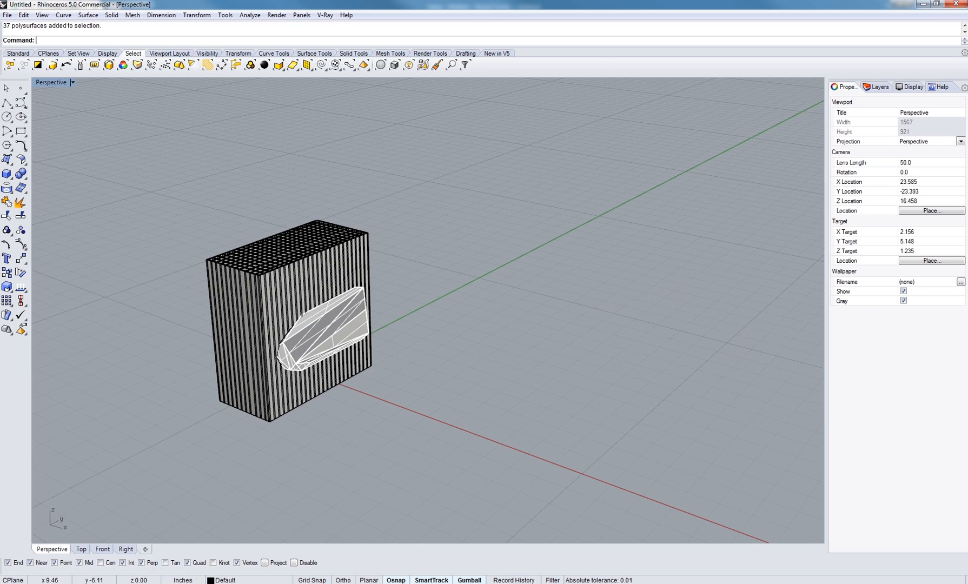
mouse_move(206, 576)
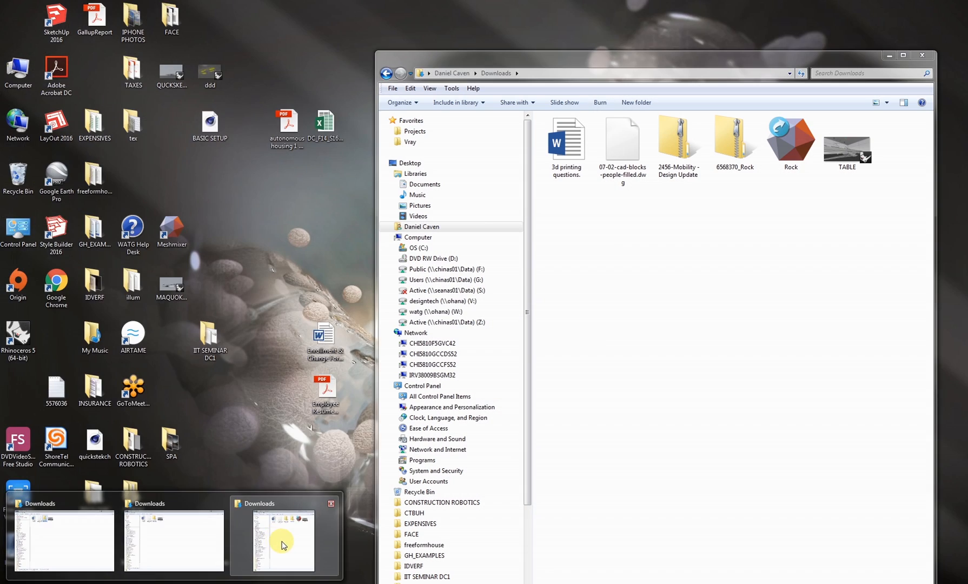
left_click(281, 546)
left_click_drag(791, 138, 224, 223)
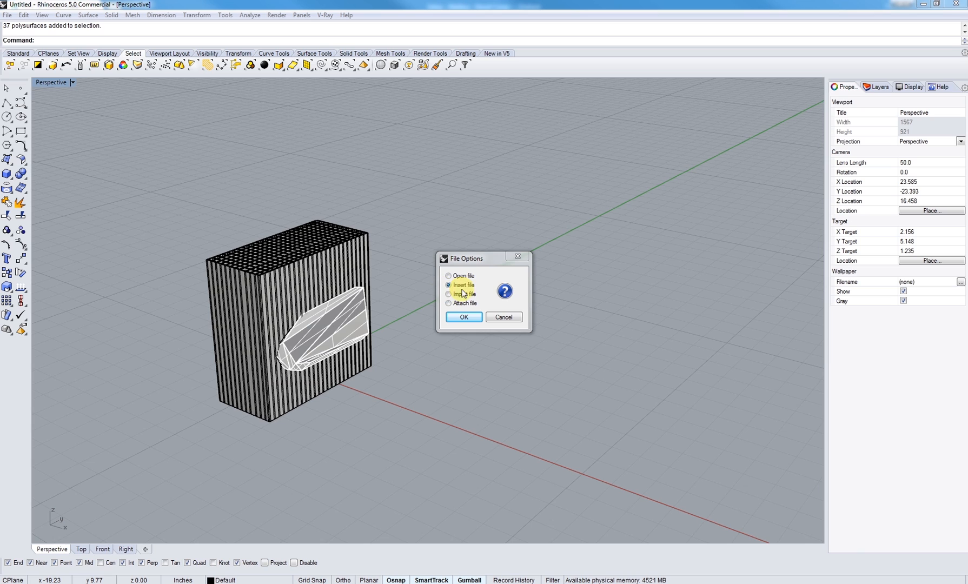
left_click(463, 317)
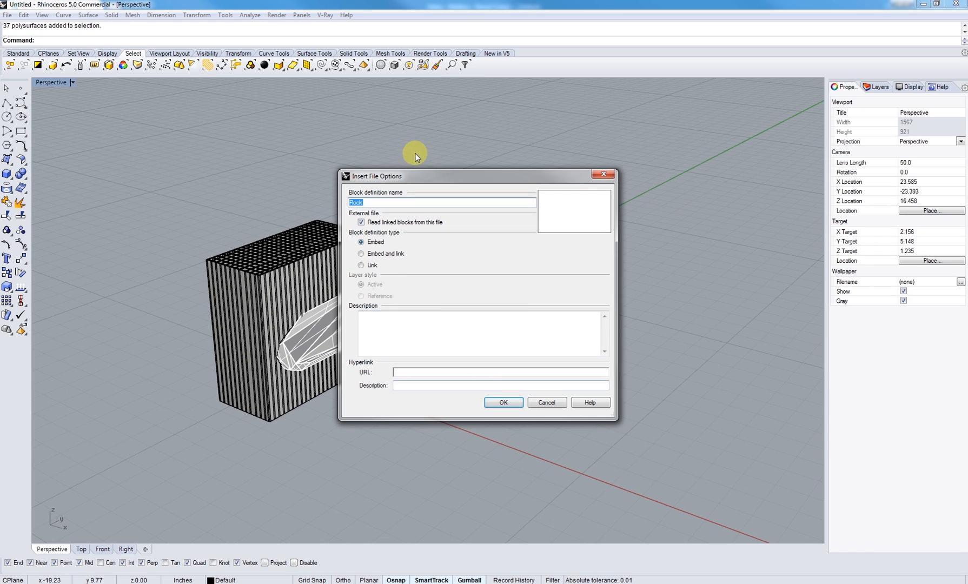
Step: Insert Rock as an embedded group at the origin with scale 1, importing the STL in millimeters
left_click(503, 402)
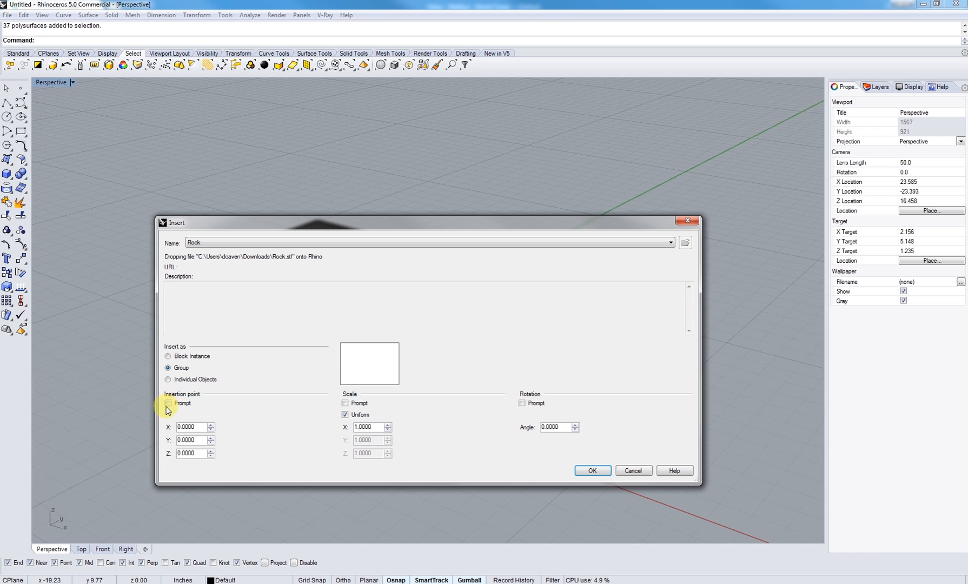
left_click(593, 471)
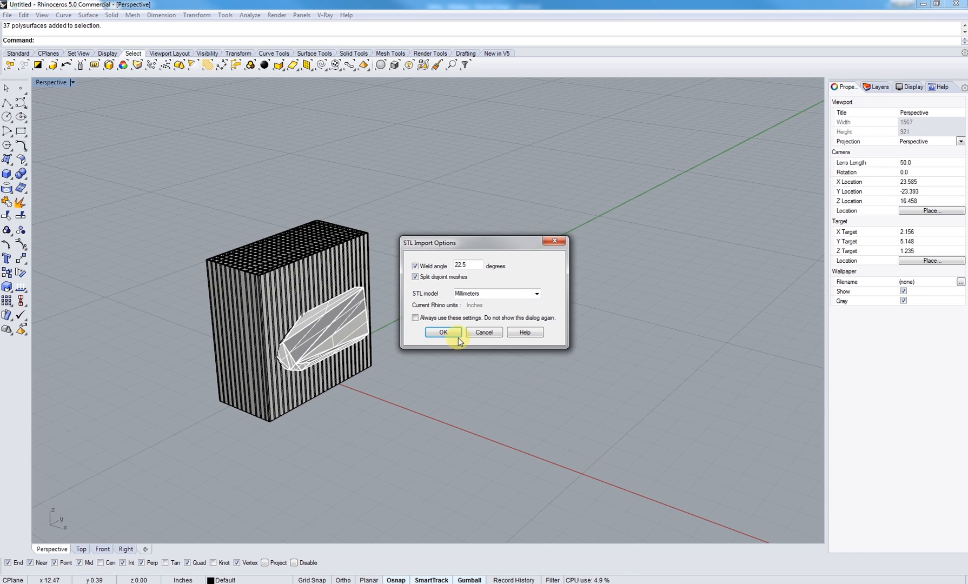
left_click(443, 332)
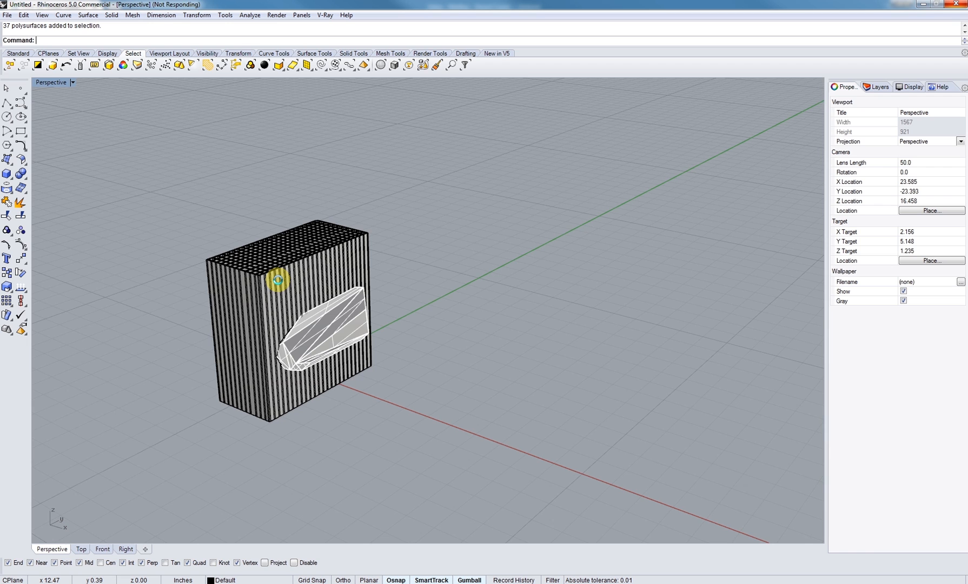
Step: Move the imported rock scan meshes clear of the ribbed box and deselect them
right_click_drag(275, 315, 403, 347)
left_click_drag(388, 353, 557, 368)
left_click(617, 275)
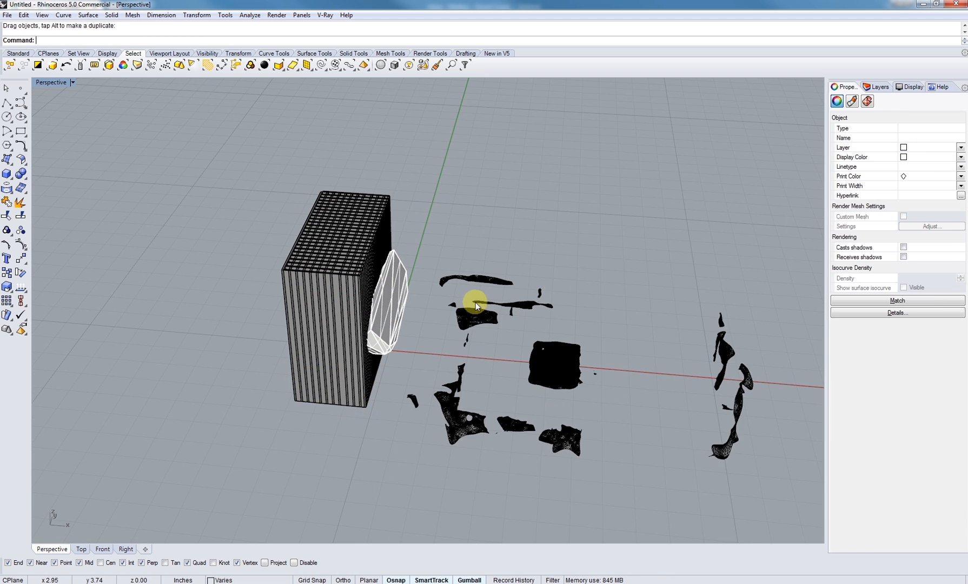
Step: Hide the ribbed box and the faceted solid attached to its side
right_click_drag(403, 370, 416, 387, "shift")
left_click_drag(422, 394, 312, 253)
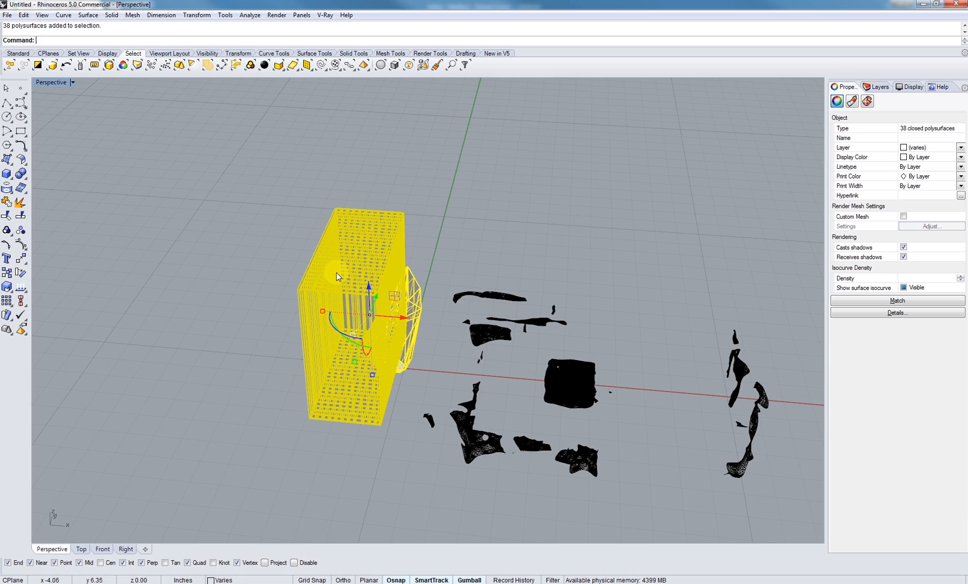
key("ctrl+h")
Step: Examine the imported scan's main mesh and the surrounding loose fragments from several angles
scroll(487, 365, "up", 8)
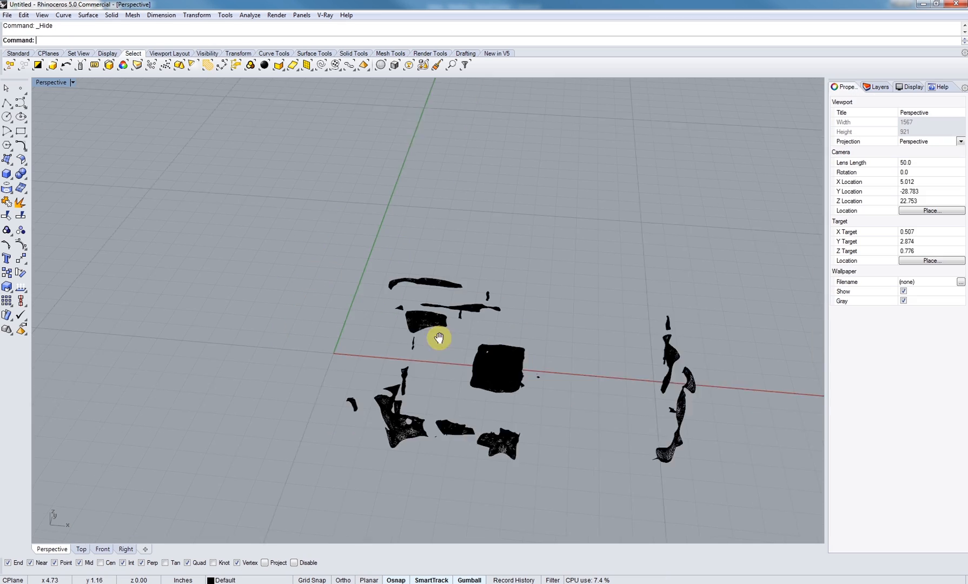
right_click_drag(352, 305, 454, 476, "shift")
right_click_drag(454, 476, 341, 390)
scroll(531, 358, "up", 5)
right_click_drag(531, 358, 328, 345)
scroll(408, 319, "down", 6)
scroll(356, 337, "down", 10)
scroll(324, 354, "up", 5)
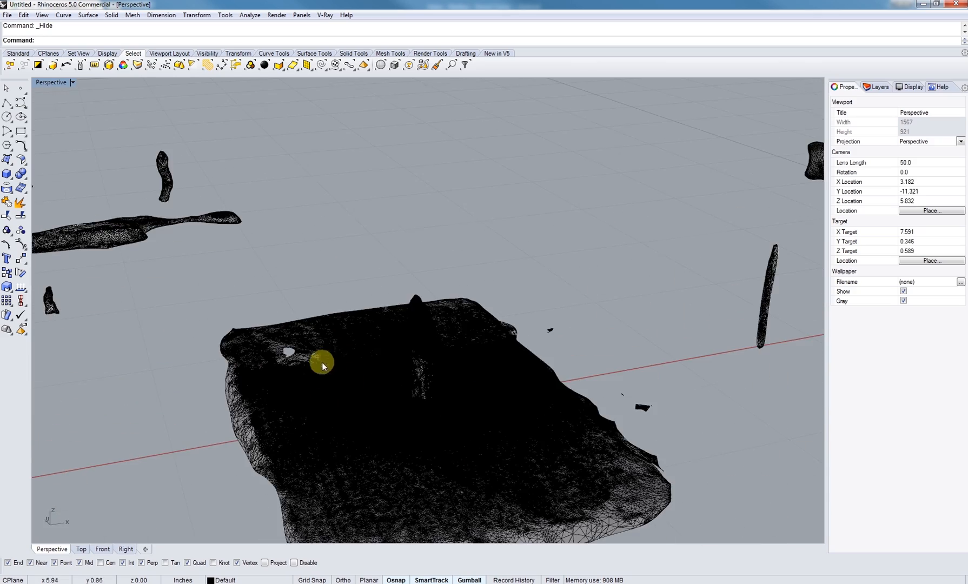
right_click_drag(531, 419, 481, 365)
Step: Ungroup all the imported scan meshes and clear the selection
key("ctrl+a")
scroll(502, 351, "down", 5)
type("ungroup")
key("Return")
scroll(478, 367, "up", 5)
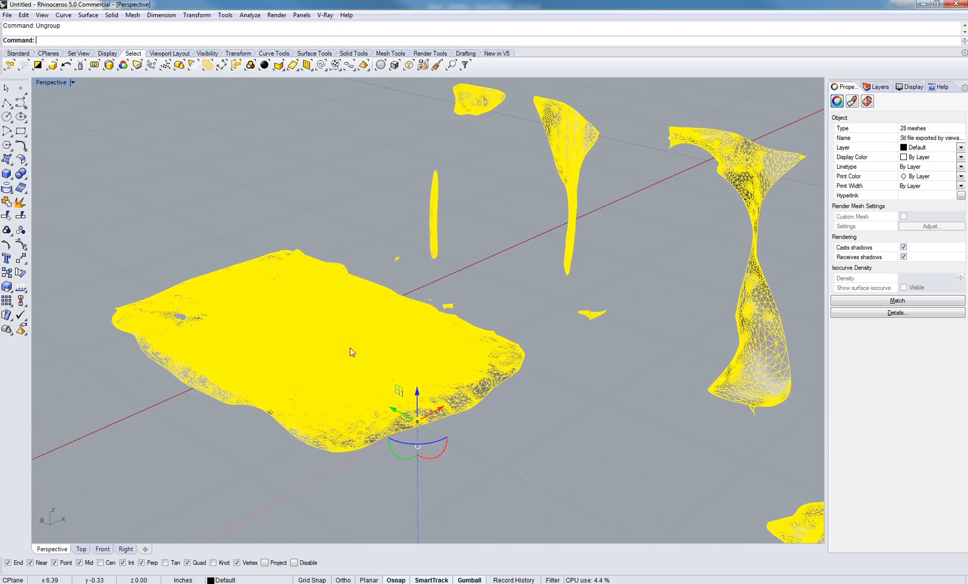
key("Escape")
Step: Select the main mesh containing the rock and tabletop, invert the selection, and delete all the stray fragments
right_click_drag(408, 364, 412, 220)
left_click(458, 251)
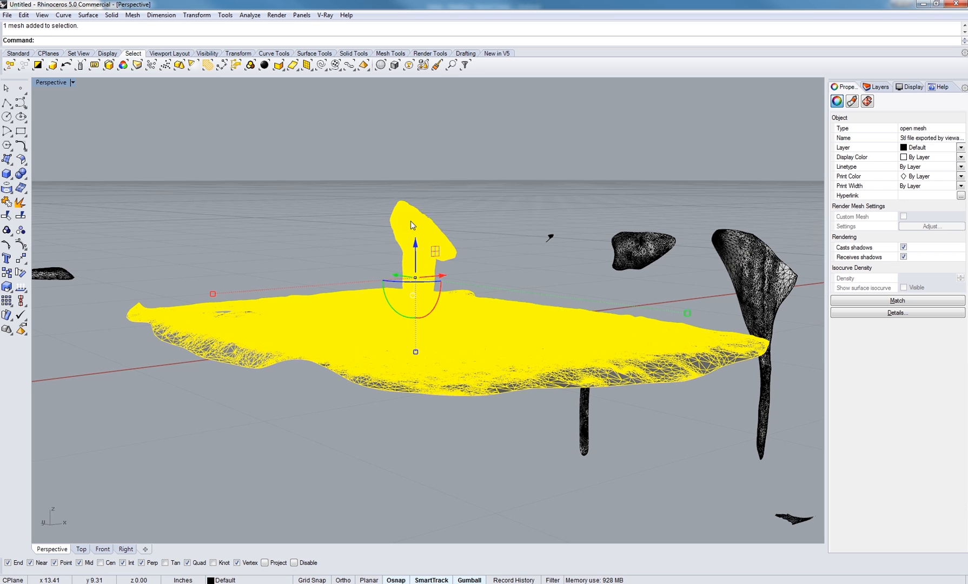
right_click_drag(297, 357, 328, 368)
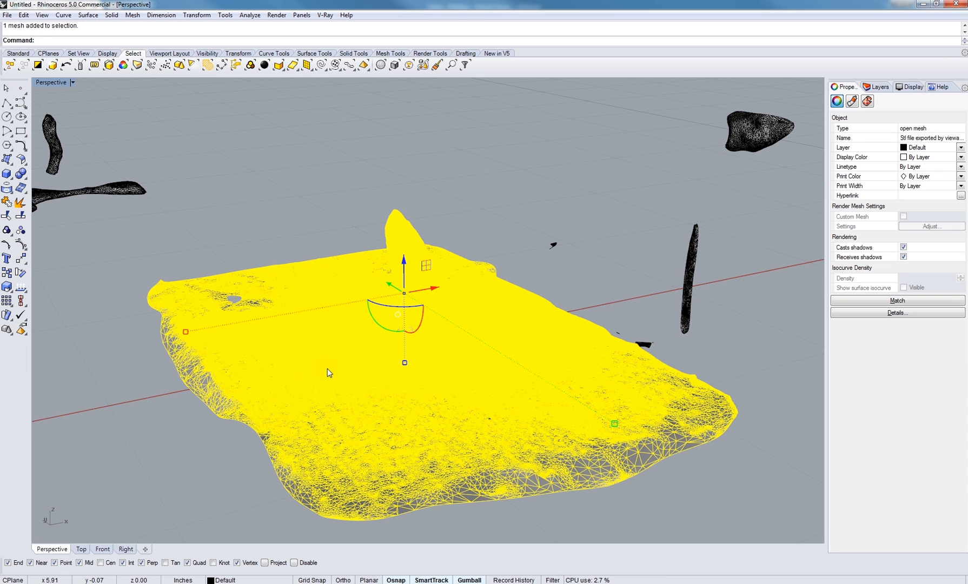
type("vert")
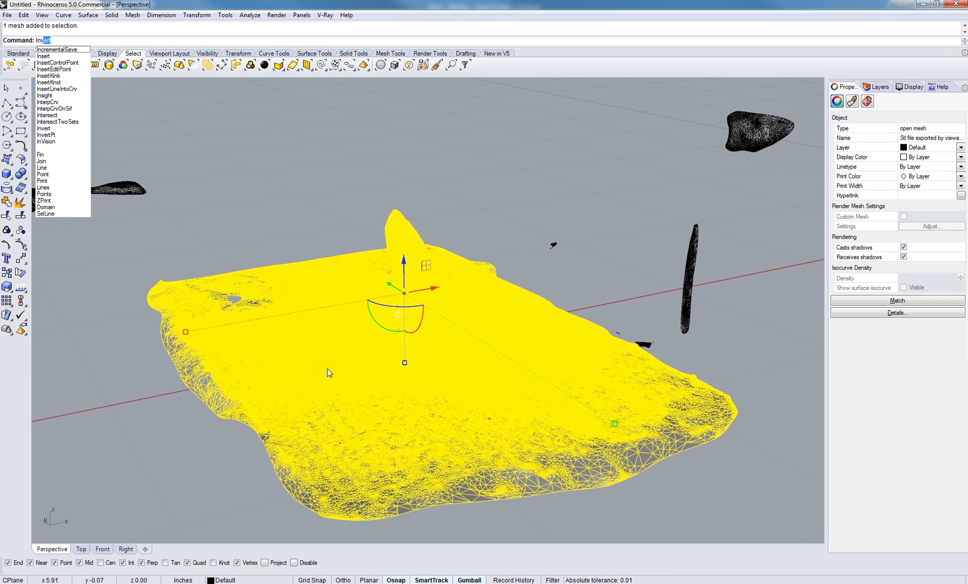
key("Return")
right_click_drag(383, 319, 411, 273)
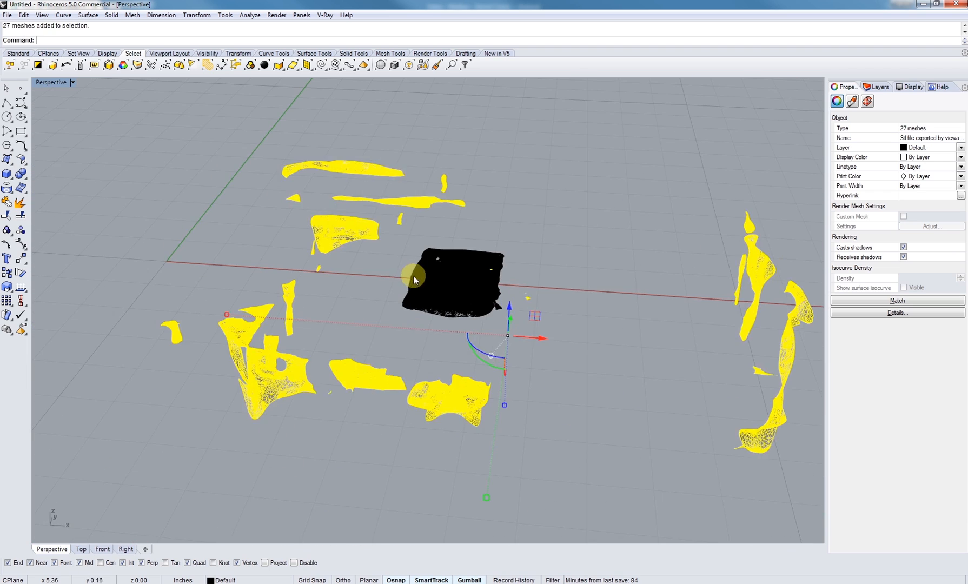
key("Delete")
Step: Try exploding the main mesh containing the rock and tabletop into separate pieces
right_click_drag(471, 255, 378, 339)
scroll(364, 332, "up", 12)
left_click(361, 311)
scroll(361, 302, "down", 14)
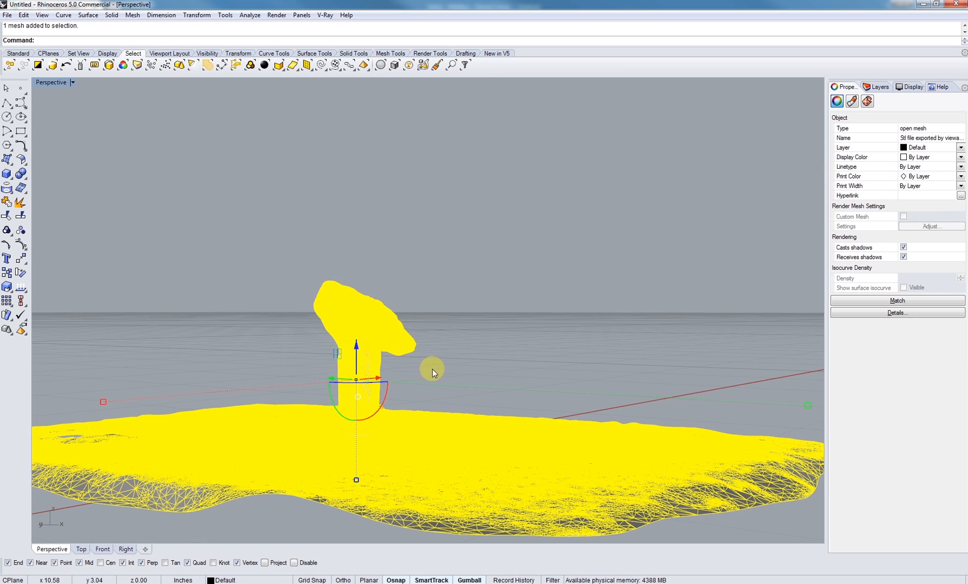
type("E")
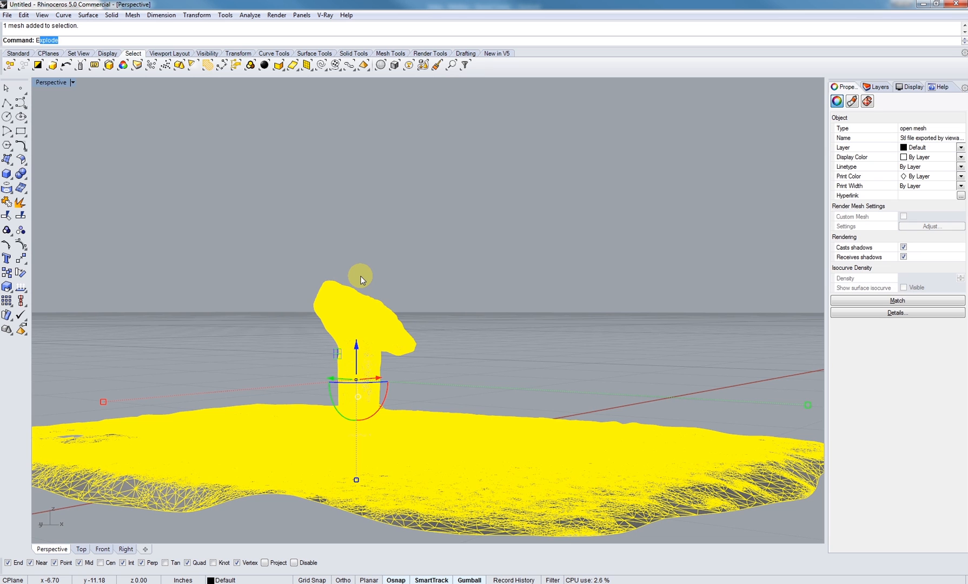
type("xplode")
key("Return")
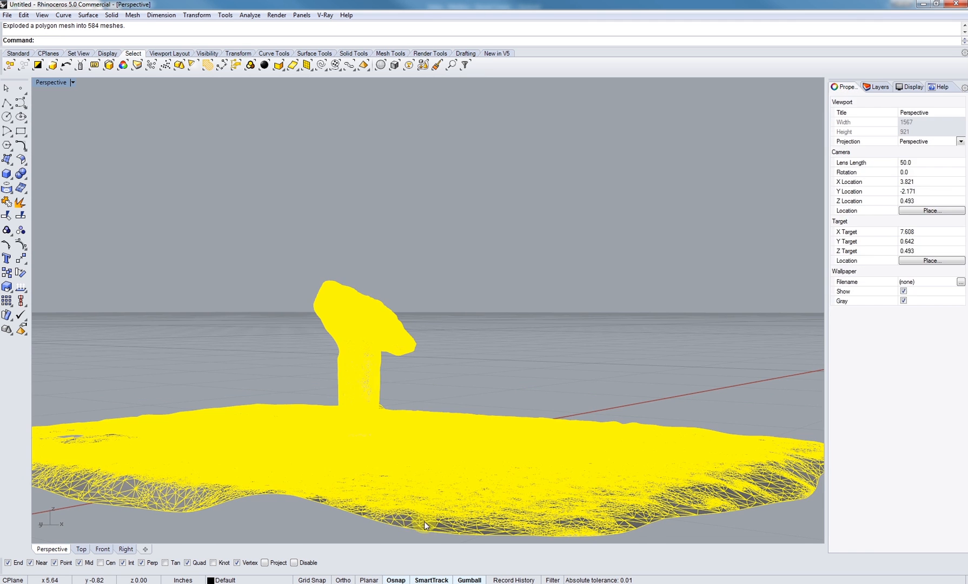
Step: Check whether the rock has separated from its column and tabletop, and undo the explode
right_click_drag(410, 424, 470, 419, "shift")
left_click(517, 361)
scroll(450, 352, "up", 3)
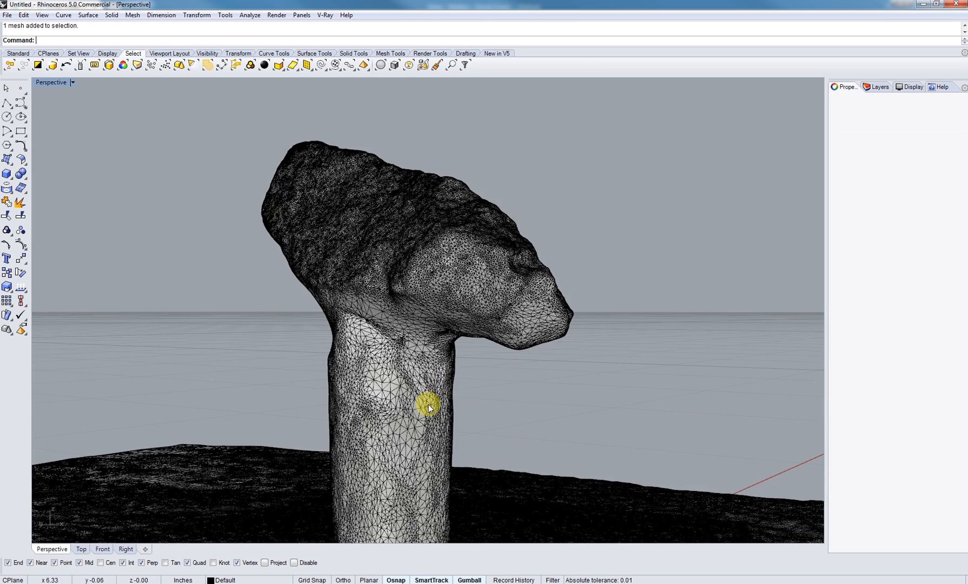
left_click(427, 403)
scroll(410, 358, "down", 5)
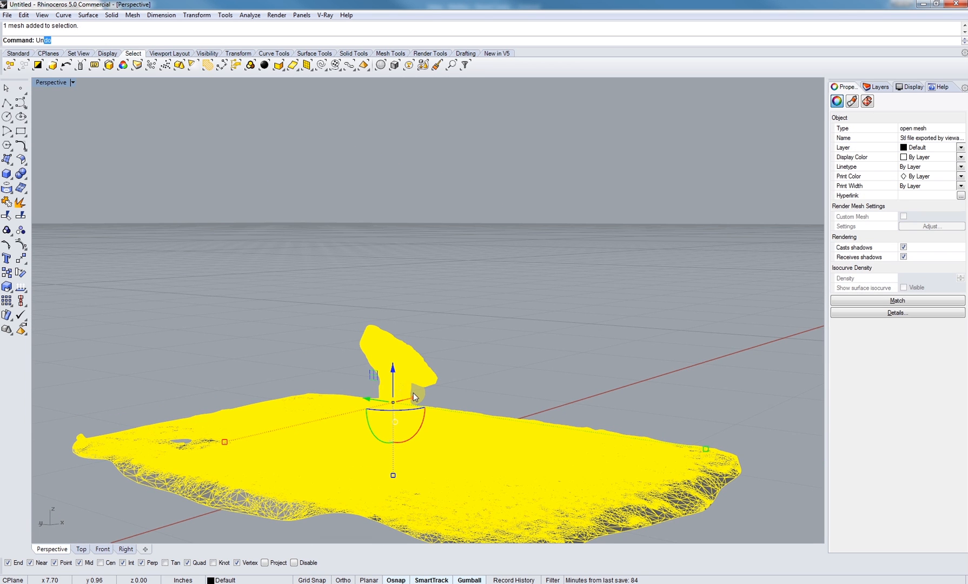
key("Return")
Step: Examine the rock, its supporting column and the tabletop to judge how the scan meshes are connected
right_click_drag(413, 392, 424, 348, "shift")
scroll(424, 339, "up", 7)
key("Escape")
left_click(427, 320)
left_click(433, 328)
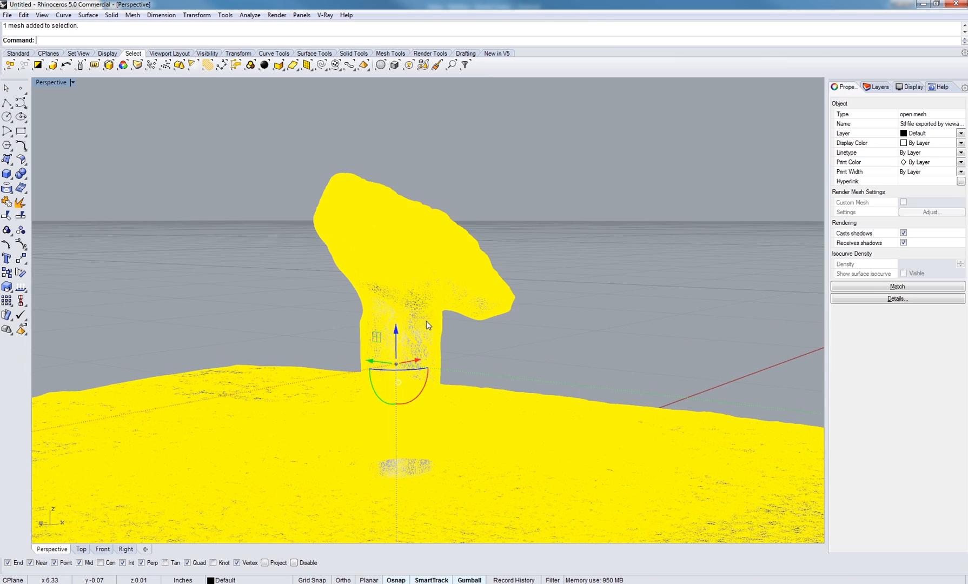
right_click_drag(426, 325, 437, 320)
left_click(705, 301)
key("ctrl+a")
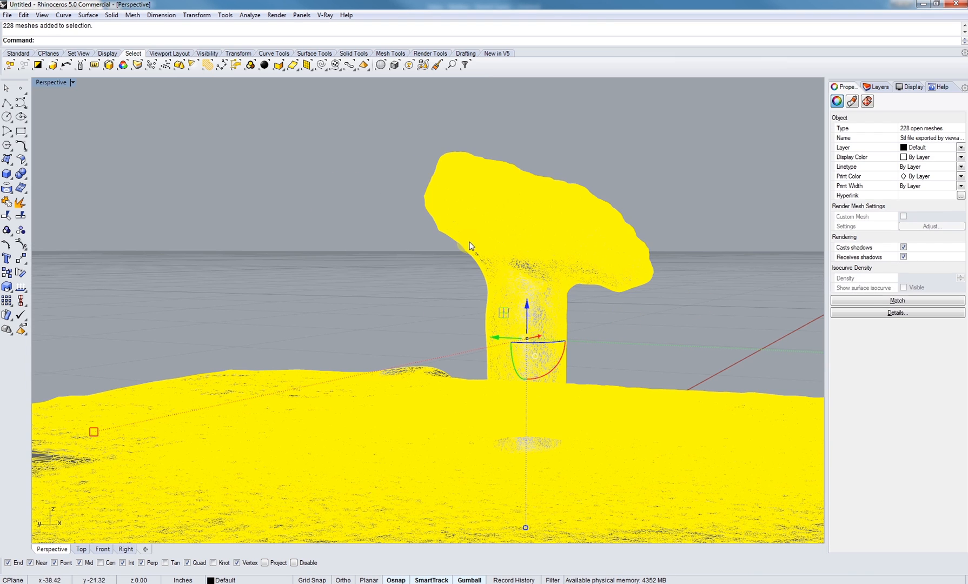
middle_click(492, 254)
left_click(505, 268)
left_click(420, 287)
right_click_drag(420, 288, 387, 298)
key("Escape")
left_click(307, 297)
left_click(324, 322)
key("Escape")
right_click_drag(317, 313, 372, 313)
Step: Draw a large rectangular plane from two corners, starting beside the rock's underside
left_click(9, 159)
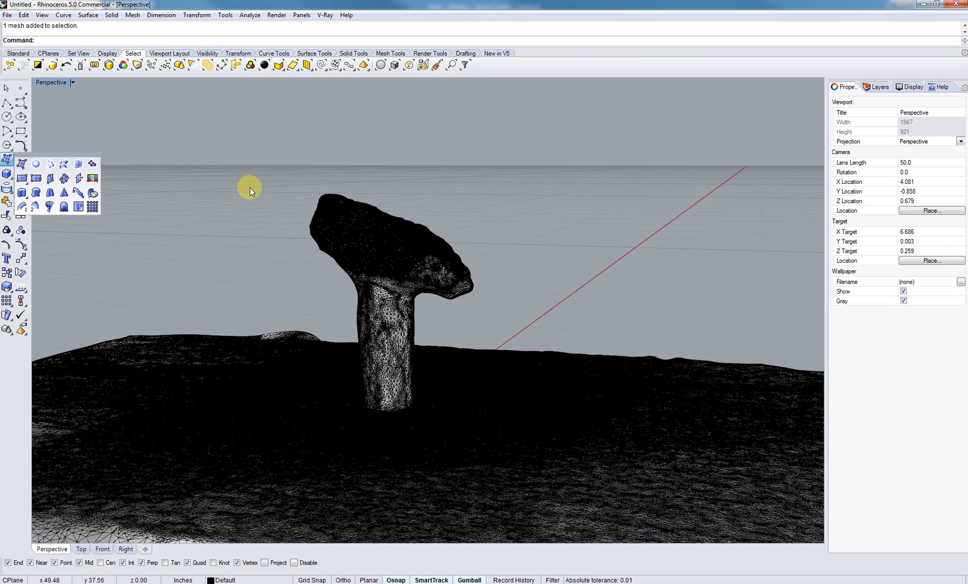
scroll(396, 277, "up", 5)
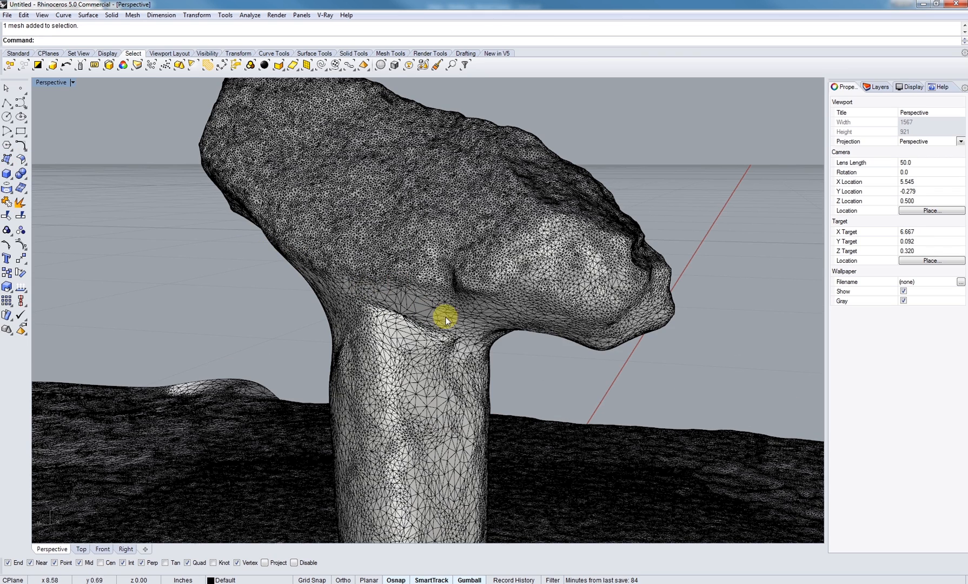
right_click_drag(294, 260, 424, 259)
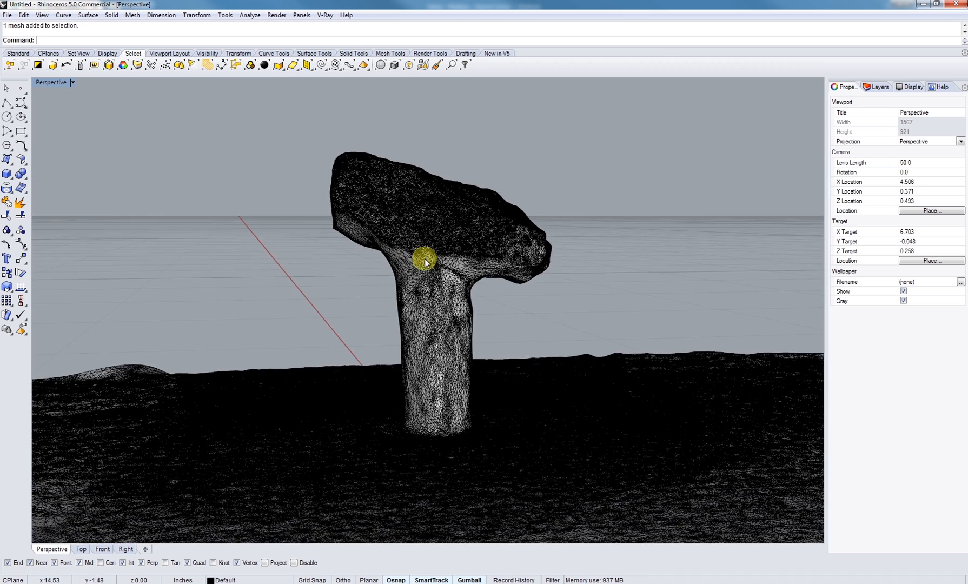
scroll(425, 257, "up", 3)
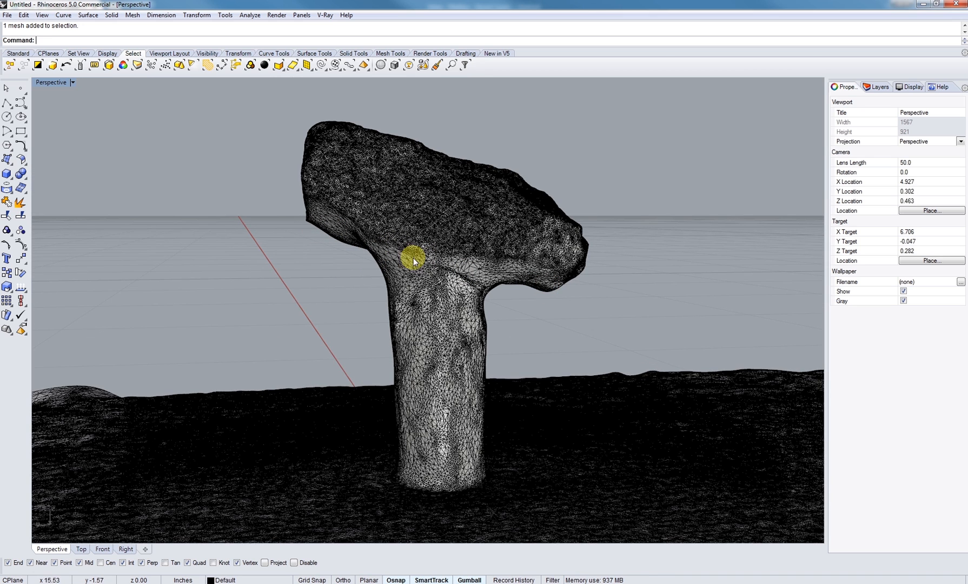
left_click(8, 159)
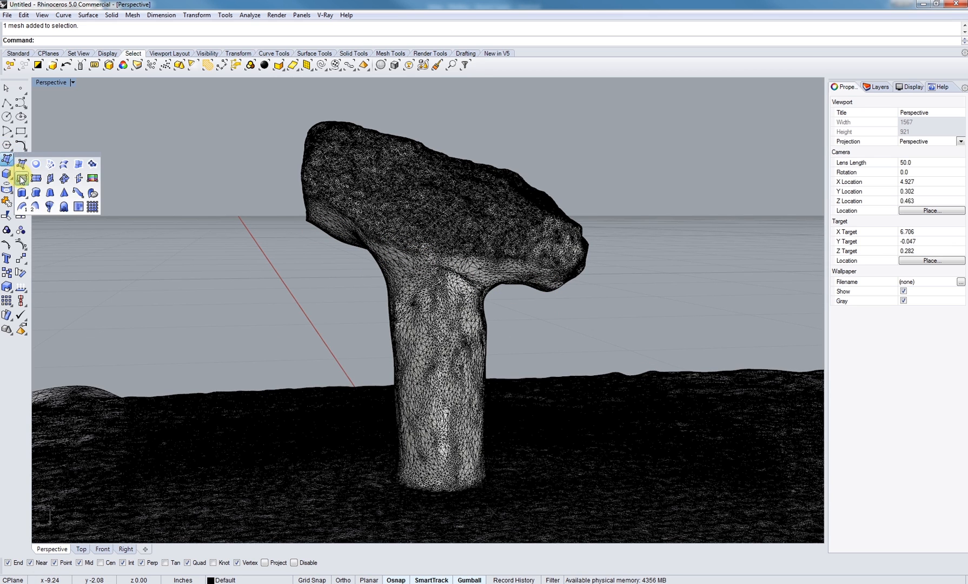
left_click(21, 179)
right_click_drag(426, 278, 412, 299)
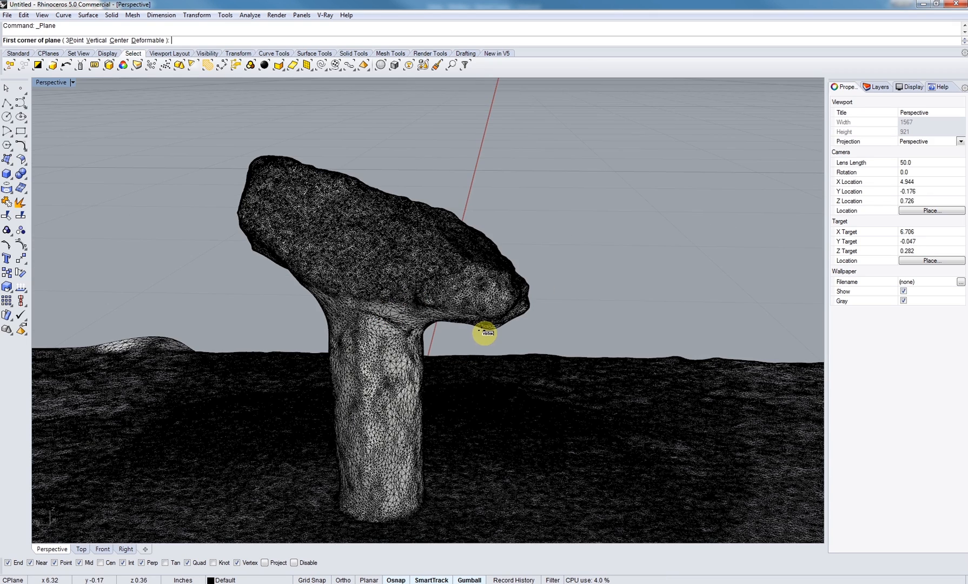
left_click(485, 332)
left_click(731, 147)
Step: Move the plane so it cuts through the column just beneath the rock
left_click(653, 202)
left_click_drag(653, 202, 393, 283)
right_click_drag(393, 284, 402, 270)
left_click_drag(423, 238, 490, 290)
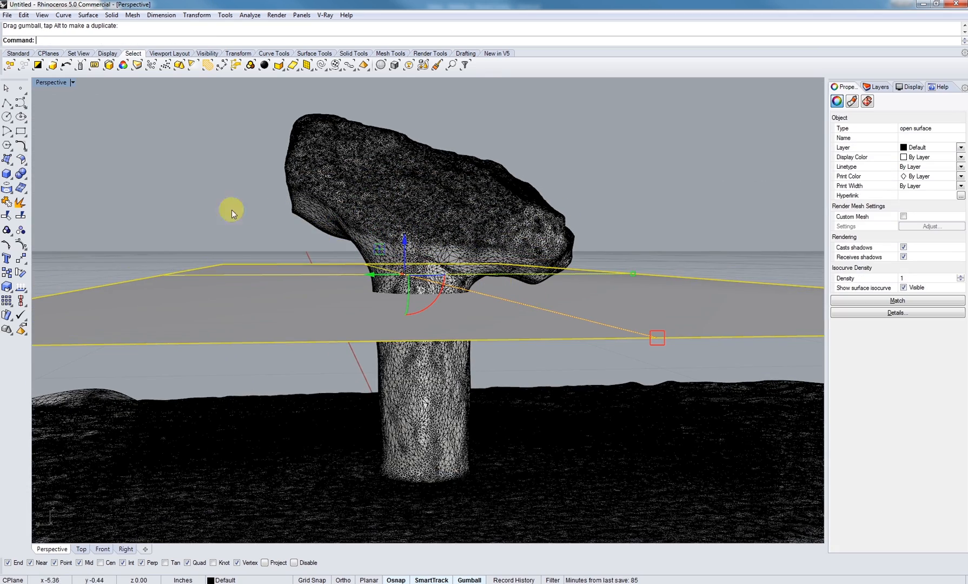
Step: In the Right view, tilt and shift the plane to follow the rock's sloping underside where it meets the column
double_click(63, 82)
right_click_drag(649, 421, 643, 458)
type("zs")
key("Return")
scroll(633, 433, "up", 8)
left_click_drag(579, 481, 587, 409)
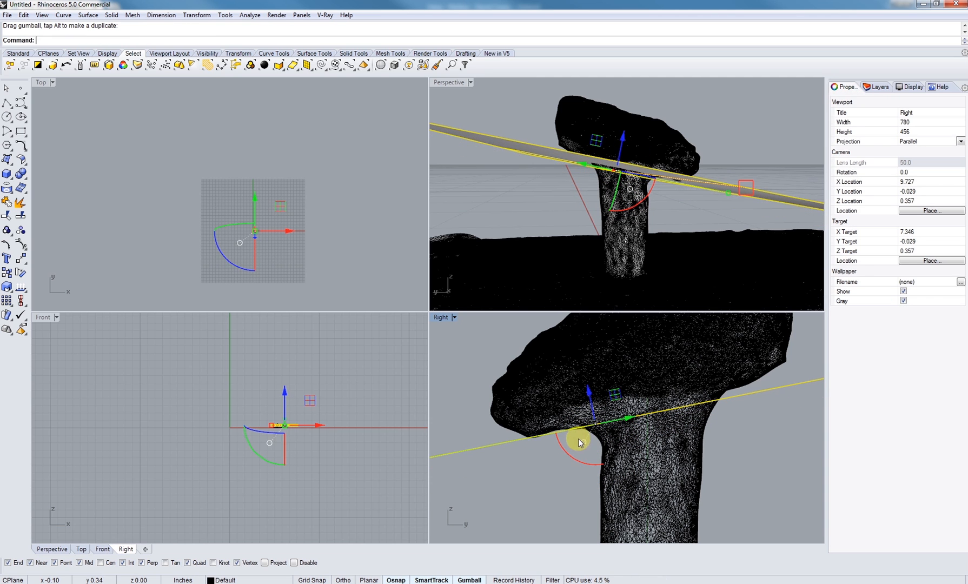
left_click_drag(576, 456, 580, 457)
left_click_drag(590, 403, 586, 405)
Step: Examine where the tilted plane crosses the rock's underside on both sides of the column
scroll(522, 444, "up", 5)
scroll(559, 417, "down", 3)
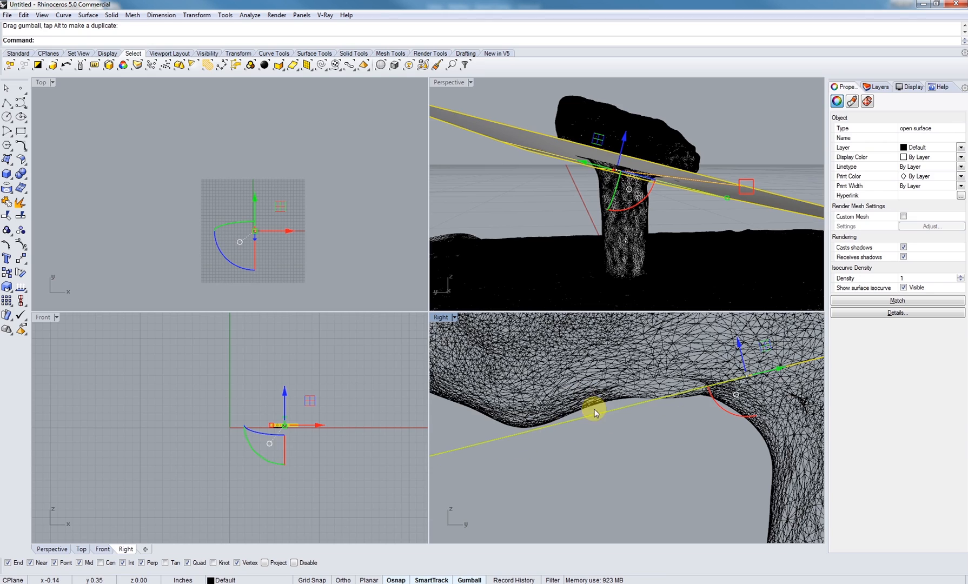
scroll(523, 425, "down", 5)
right_click_drag(660, 426, 452, 494)
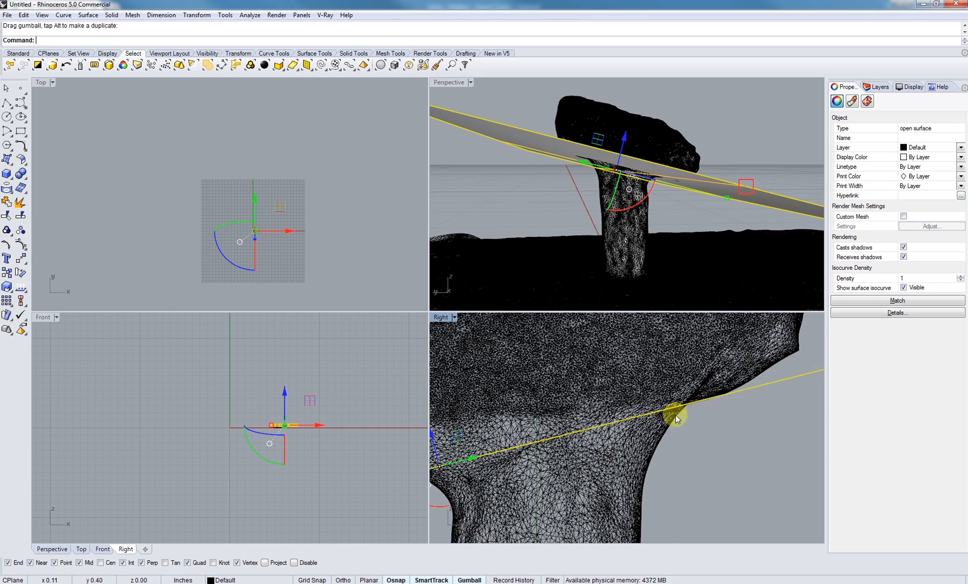
scroll(717, 398, "down", 6)
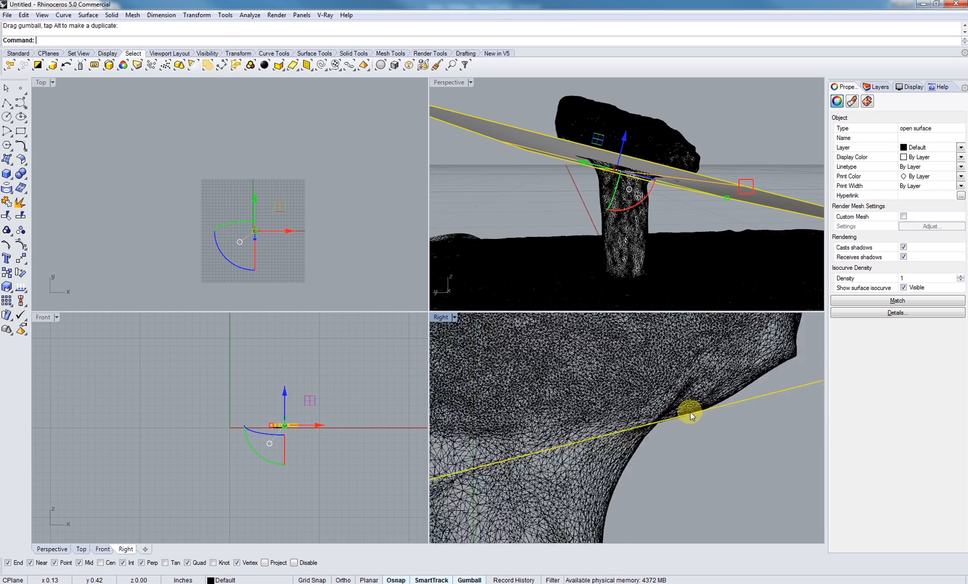
right_click_drag(680, 413, 610, 426)
right_click_drag(554, 139, 607, 180)
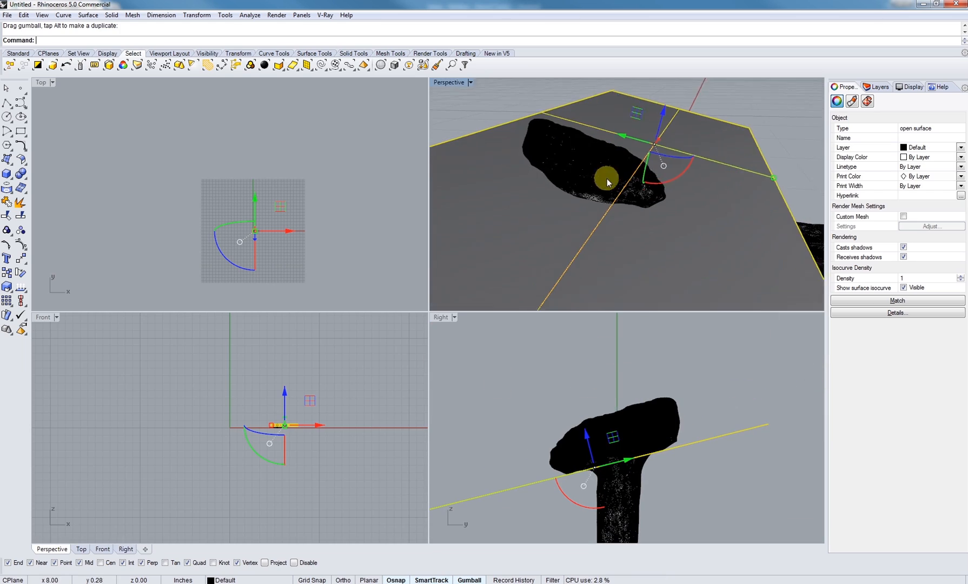
Step: Split the scan mesh with MeshSplit, using the tilted plane as the cutting object
double_click(448, 83)
right_click_drag(444, 82, 417, 305)
left_click(441, 316)
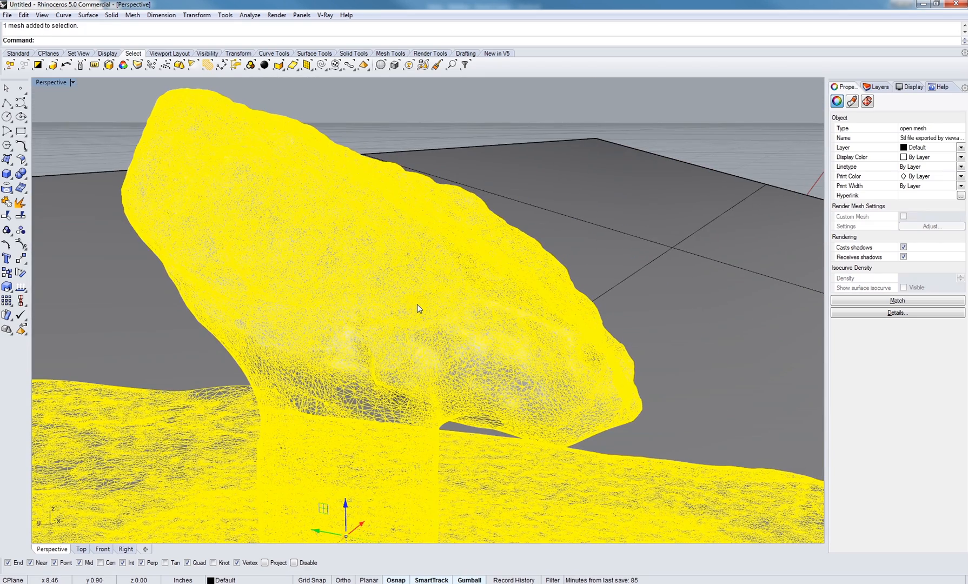
type("Sp")
key("Return")
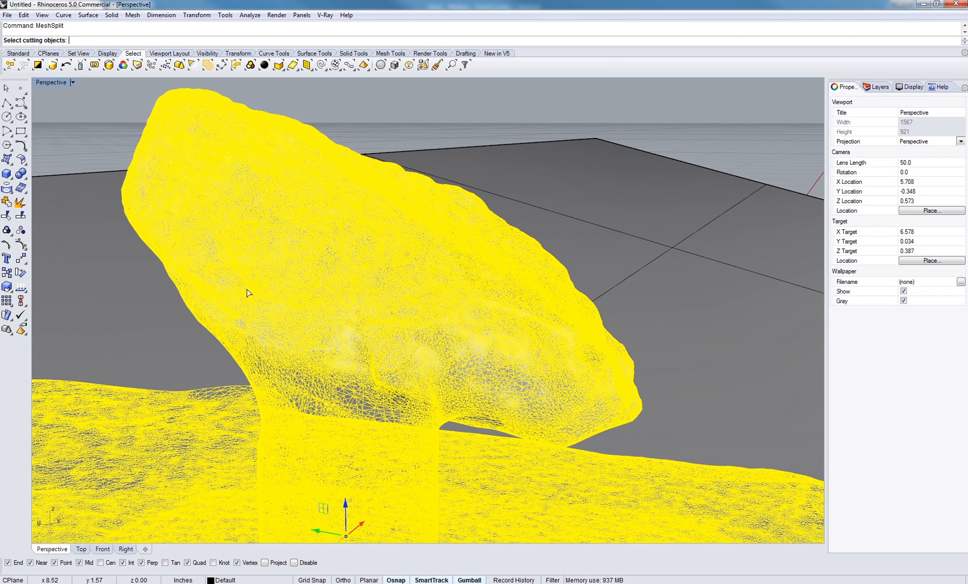
right_click_drag(129, 306, 184, 310, "shift")
left_click(165, 318)
key("Return")
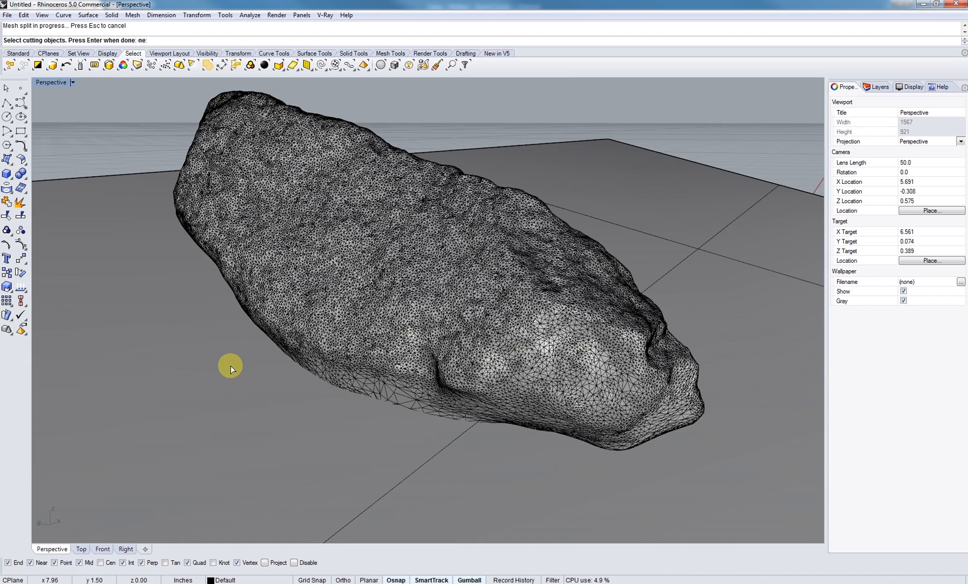
Step: Delete the cutting plane and the column and tabletop meshes, keeping the rock
scroll(453, 401, "down", 5)
right_click_drag(461, 420, 354, 431)
left_click(408, 426)
scroll(425, 395, "down", 4)
key("Delete")
scroll(426, 425, "down", 7)
left_click_drag(543, 471, 713, 470)
key("Delete")
right_click_drag(470, 416, 421, 440)
scroll(473, 410, "up", 5)
left_click(473, 410)
key("Delete")
Step: Delete the small leftover mesh fragments around the underside of the rock
scroll(449, 382, "up", 7)
scroll(422, 435, "up", 6)
left_click_drag(442, 458, 393, 432)
key("Delete")
right_click_drag(431, 438, 435, 434, "shift")
left_click_drag(434, 434, 411, 424)
key("Delete")
Step: Select the rock mesh and close its open underside with FillMeshHoles
right_click_drag(382, 341, 359, 277)
left_click(480, 281)
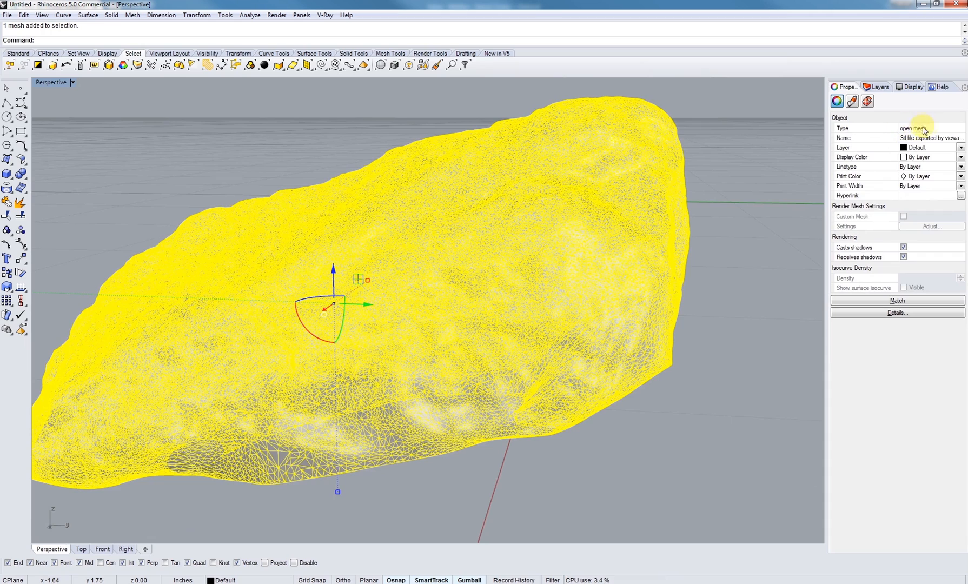
right_click_drag(626, 212, 453, 299)
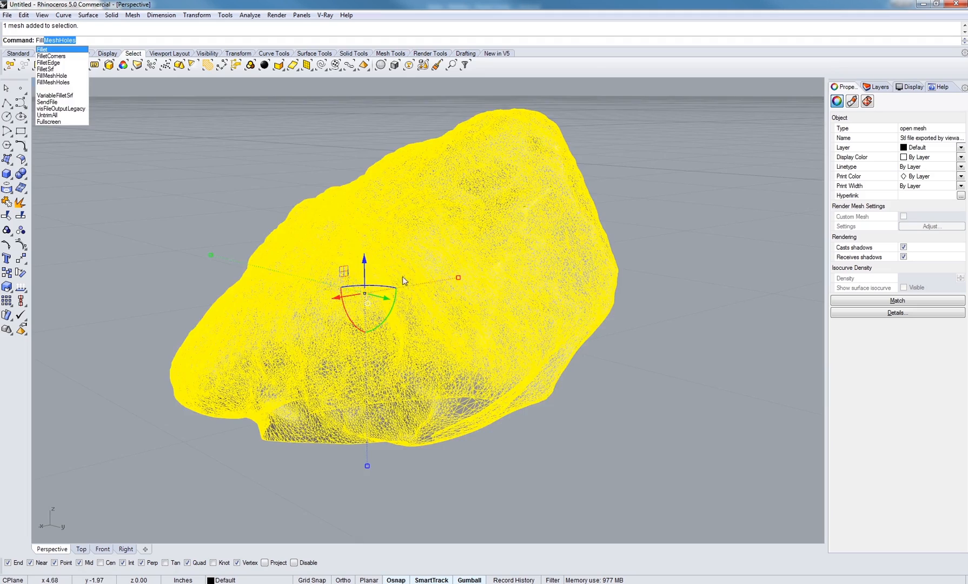
right_click_drag(403, 280, 353, 218)
right_click_drag(455, 368, 407, 384)
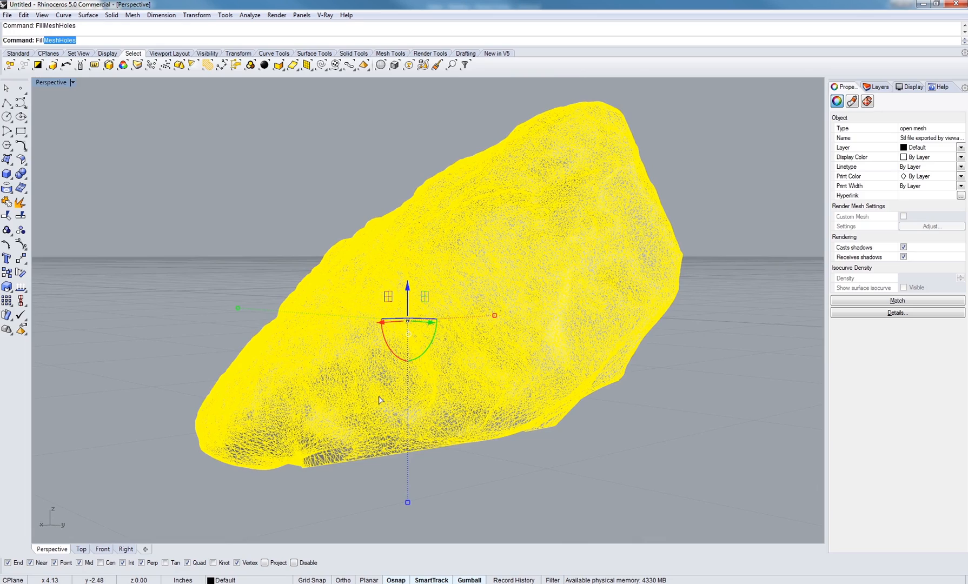
key("Return")
Step: Inspect the filled underside of the rock from several angles and check its mesh type in the object properties
right_click_drag(379, 396, 282, 398)
left_click(414, 479)
right_click_drag(415, 479, 425, 354)
left_click(470, 271)
right_click_drag(470, 271, 432, 365)
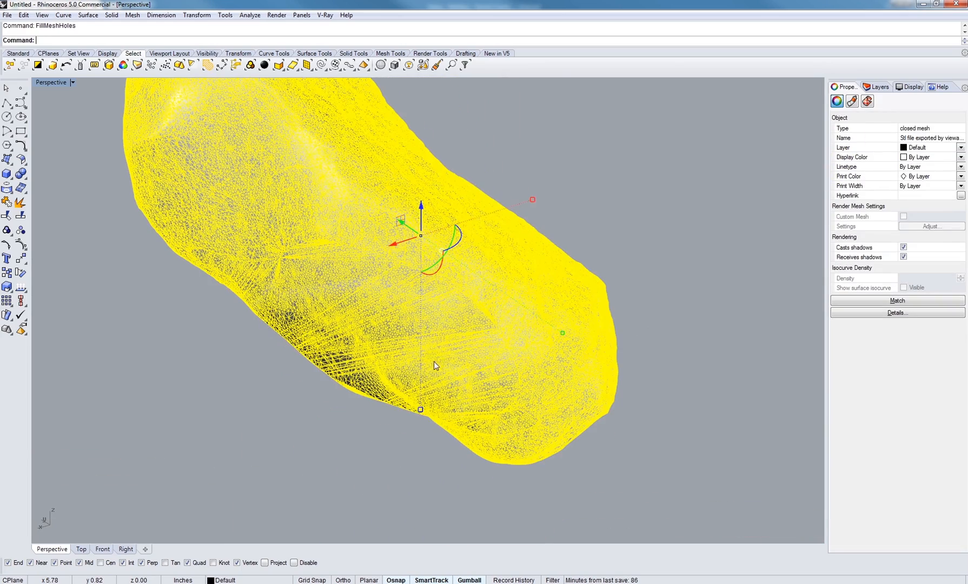
right_click_drag(528, 317, 479, 359, "shift")
right_click_drag(317, 214, 346, 346)
left_click(416, 440)
right_click_drag(417, 440, 471, 330)
left_click(442, 384)
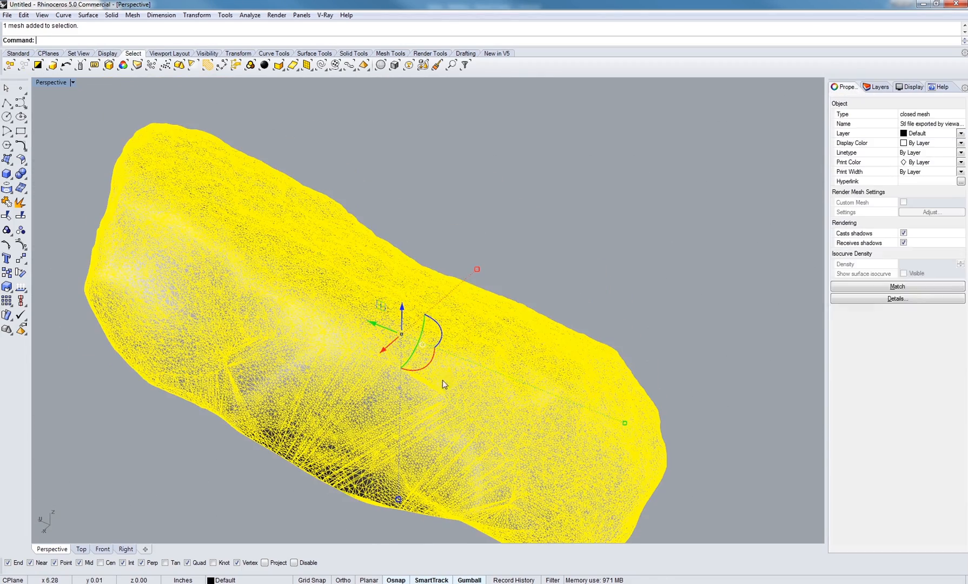
right_click_drag(552, 199, 579, 345)
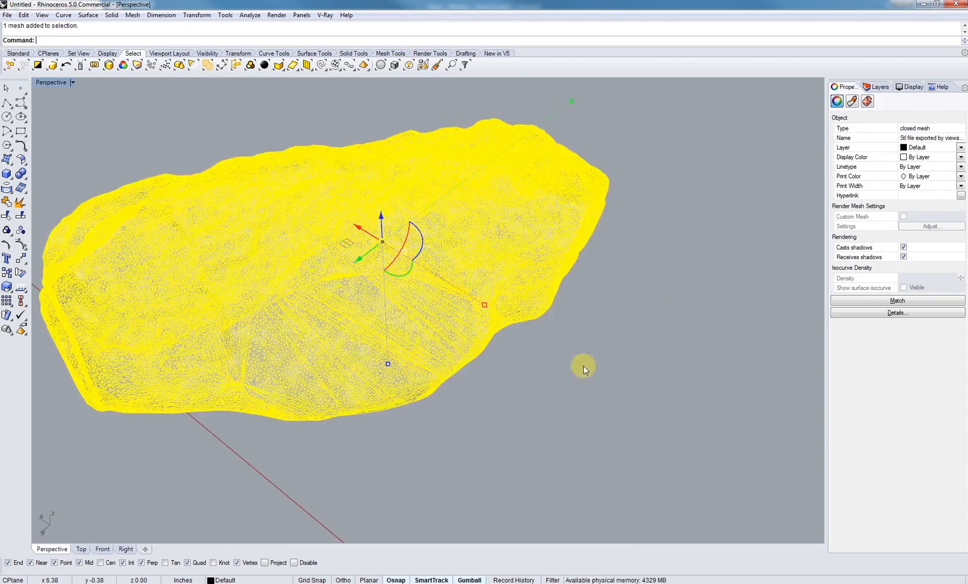
left_click(579, 345)
right_click_drag(337, 333, 359, 328)
scroll(407, 358, "down", 5)
right_click_drag(407, 358, 419, 372)
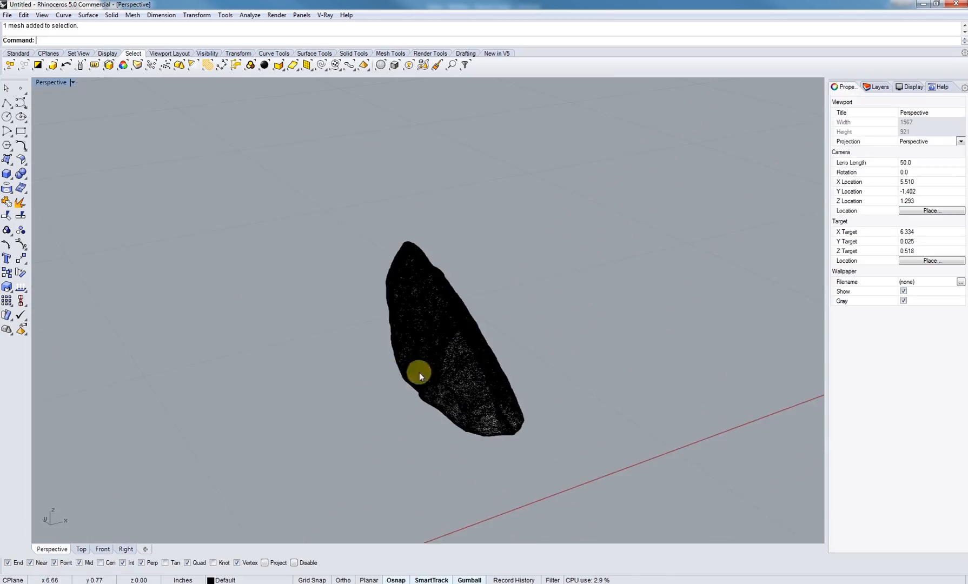
Step: Select all the rock meshes and show the hidden ribbed box and faceted solid
left_click_drag(291, 160, 289, 158)
right_click_drag(410, 284, 420, 328, "shift")
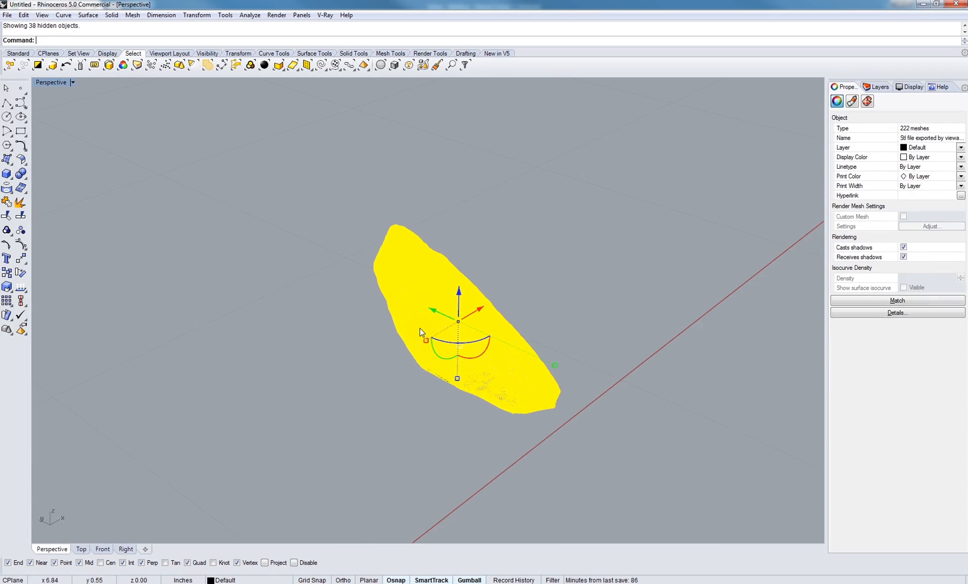
scroll(450, 300, "down", 8)
scroll(480, 340, "down", 8)
Step: Scale the selected rock meshes up uniformly to roughly match the size of the faceted solid
right_click_drag(480, 339, 368, 419)
left_click_drag(376, 423, 236, 449, "shift")
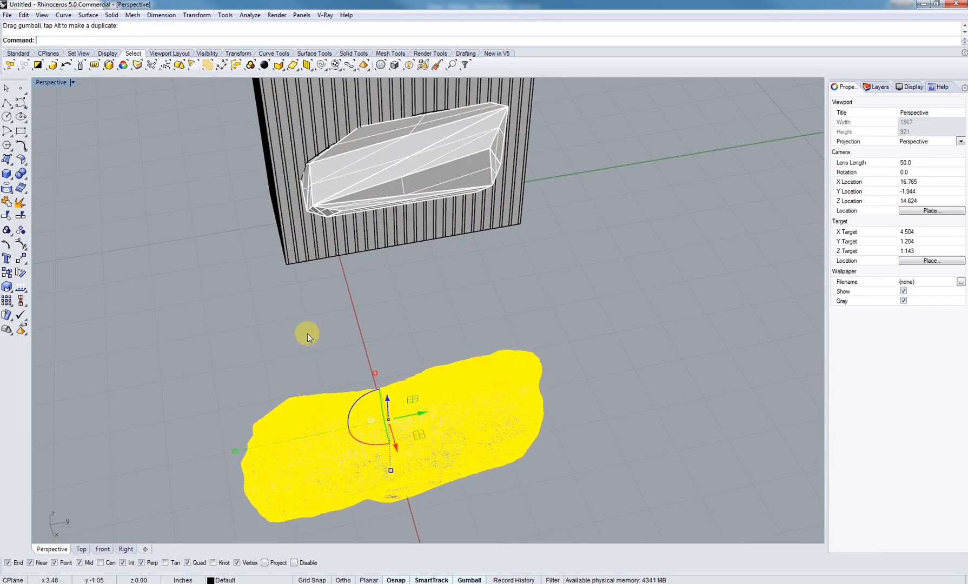
right_click_drag(307, 334, 346, 335, "shift")
Step: In the Right view, move the rock over the ribbed box and faceted solid
double_click(48, 81)
right_click_drag(309, 430, 247, 415)
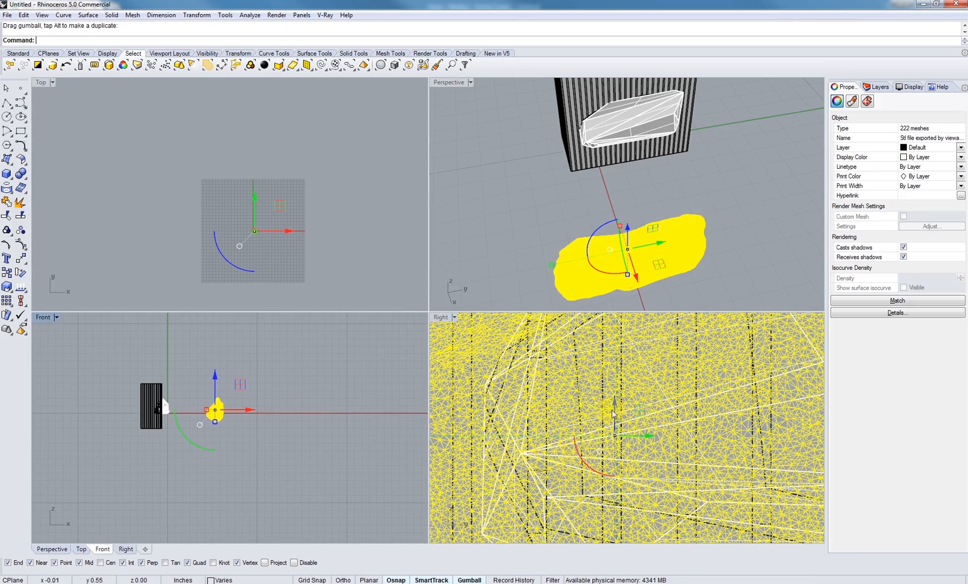
scroll(531, 430, "down", 5)
left_click_drag(531, 430, 520, 424)
left_click_drag(611, 405, 663, 392)
scroll(613, 385, "up", 8)
right_click_drag(502, 406, 543, 451)
Step: Scale the rock down uniformly and move it to fit within the faceted solid's outline in the Right view
double_click(441, 317)
scroll(361, 411, "down", 8)
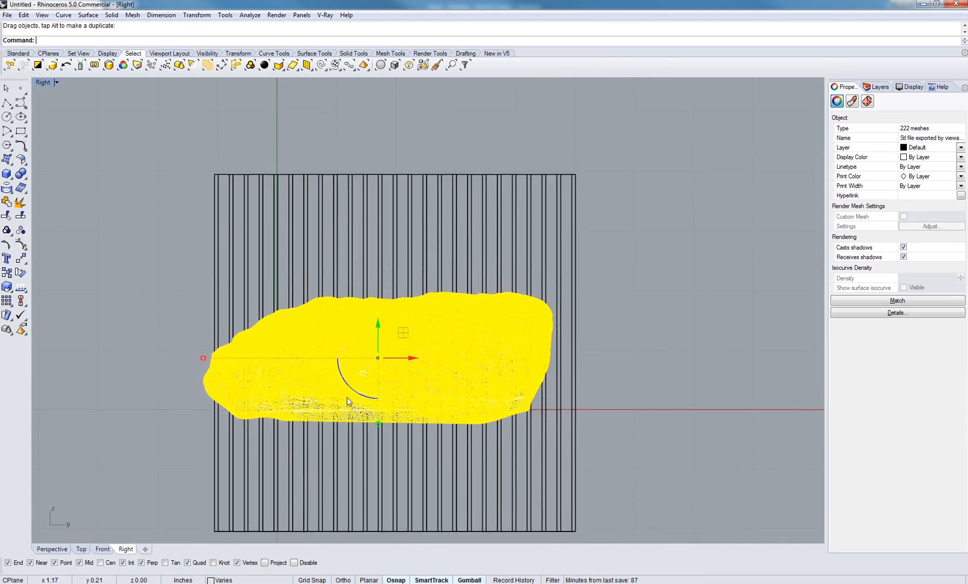
scroll(209, 362, "up", 4)
left_click_drag(208, 350, 262, 350, "shift")
right_click_drag(586, 378, 532, 394)
left_click_drag(532, 394, 555, 389)
scroll(465, 346, "down", 6)
right_click_drag(442, 343, 474, 376)
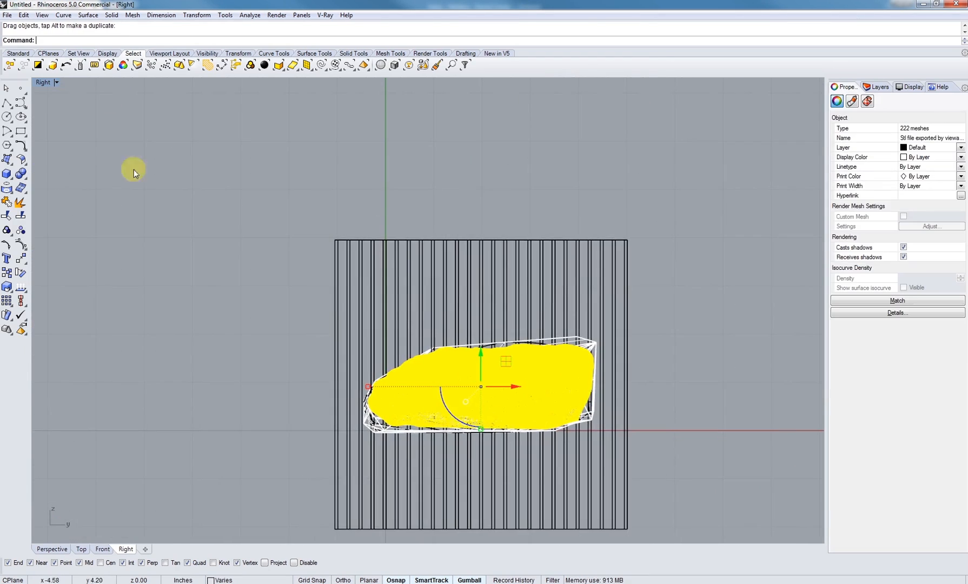
Step: Hide the ribbed box in the Perspective view and select all the rock meshes beside the faceted solid
double_click(44, 83)
double_click(454, 85)
right_click_drag(474, 138, 182, 323)
left_click(139, 238)
right_click_drag(139, 239, 295, 265, "shift")
key("ctrl+h")
right_click_drag(403, 316, 433, 313)
left_click(664, 351)
left_click_drag(760, 462, 526, 97)
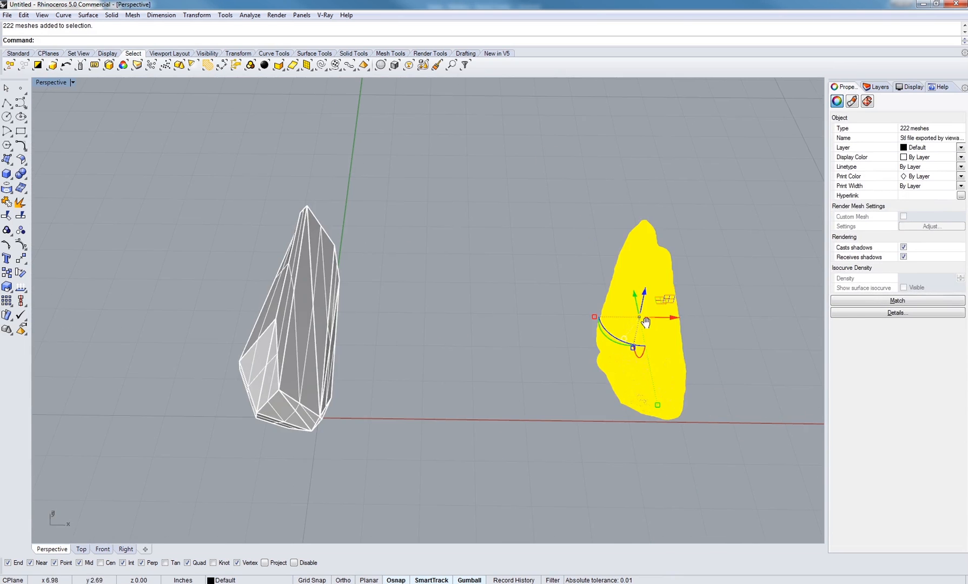
Step: Move the selected rock meshes closer to the faceted solid so that both stand side by side in the Perspective view
right_click_drag(645, 323, 581, 322, "shift")
left_click_drag(556, 369, 310, 369)
scroll(416, 376, "up", 3)
key("Escape")
right_click_drag(416, 376, 404, 307)
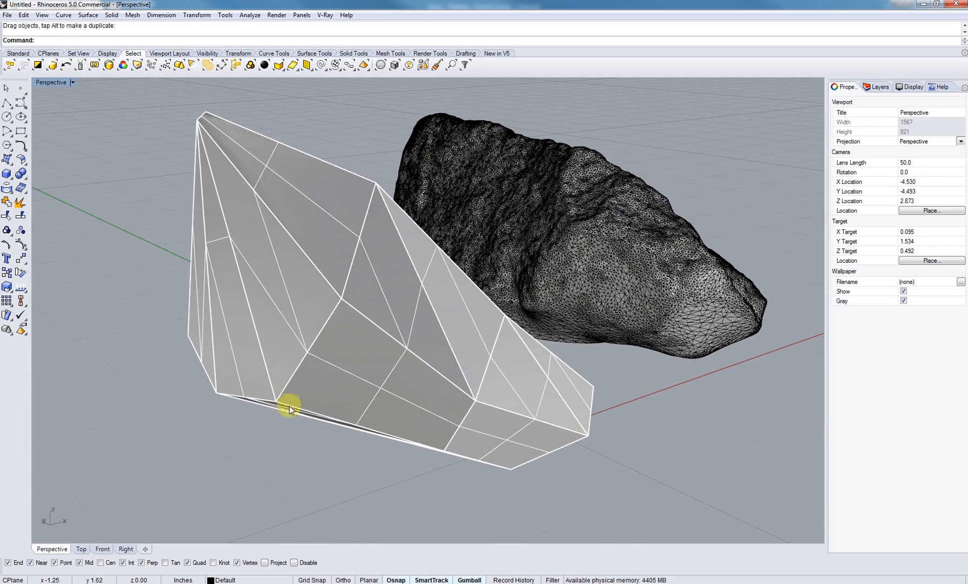
right_click_drag(382, 305, 481, 281)
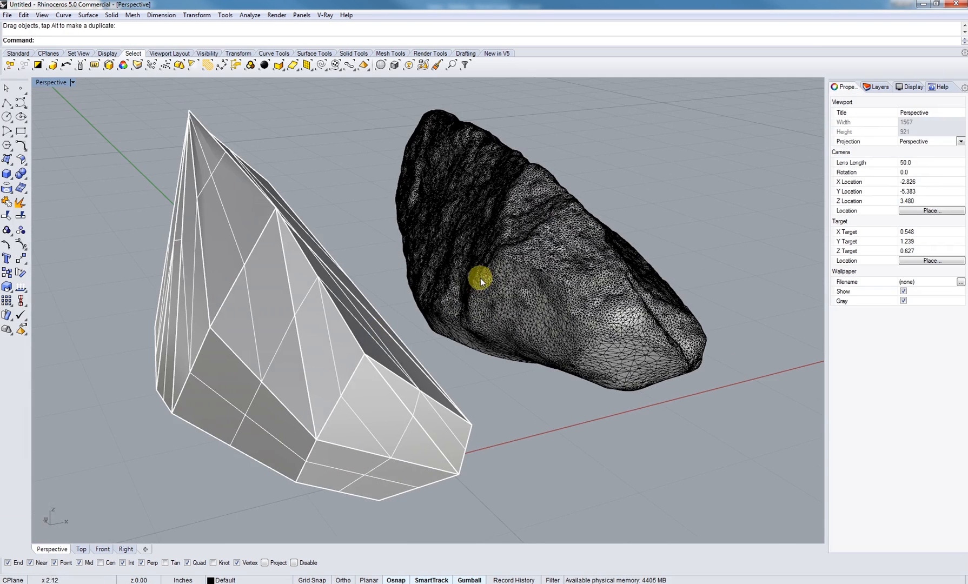
Step: Place a point object on a mesh vertex at the rock's lower front corner
left_click(572, 325)
scroll(550, 345, "up", 5)
key("Escape")
scroll(565, 364, "up", 7)
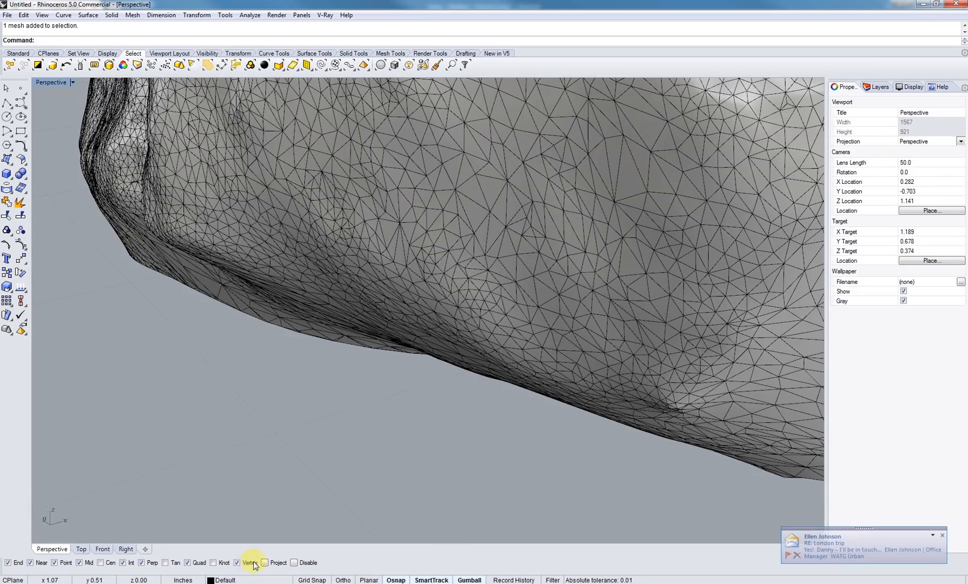
right_click_drag(370, 411, 344, 443, "shift")
left_click(20, 90)
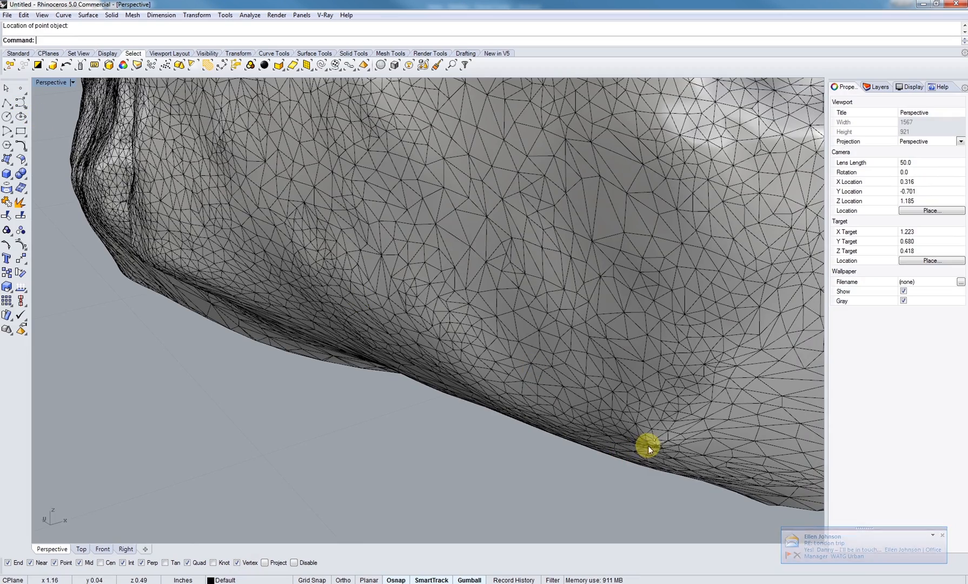
Step: Place two more point objects on mesh vertices at the upper and rear corners of the rock's front face
scroll(647, 445, "down", 5)
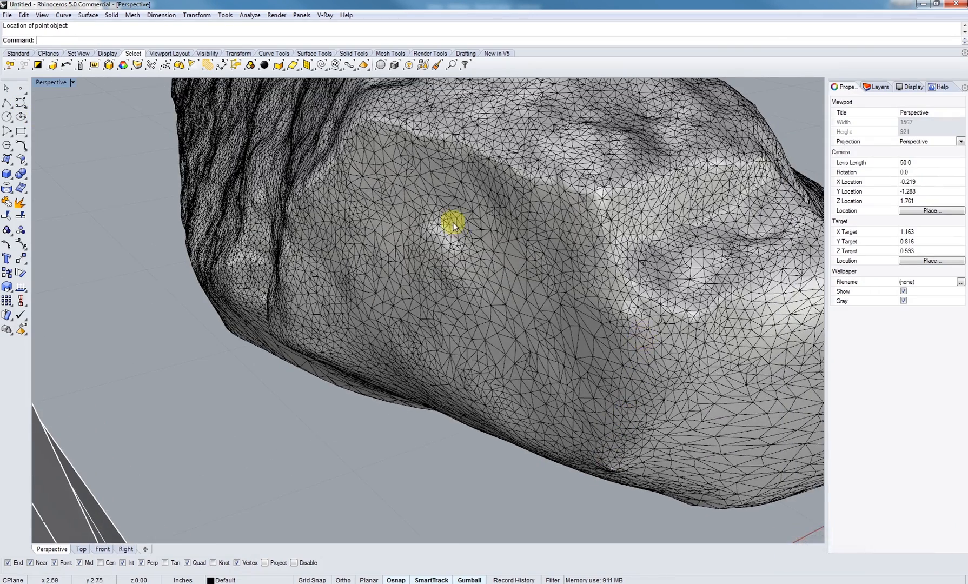
right_click_drag(457, 227, 403, 202, "shift")
left_click(389, 191)
right_click_drag(331, 364, 352, 364)
scroll(335, 369, "up", 4)
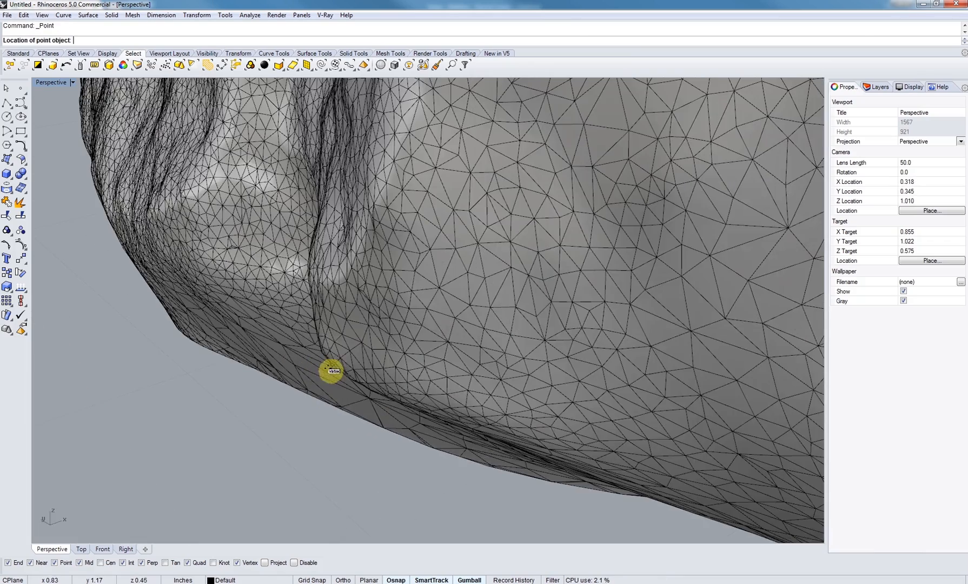
left_click(335, 366)
Step: Start Orient3Pt on the rock mesh and pick the lower front corner vertex as the first reference point
scroll(346, 324, "down", 6)
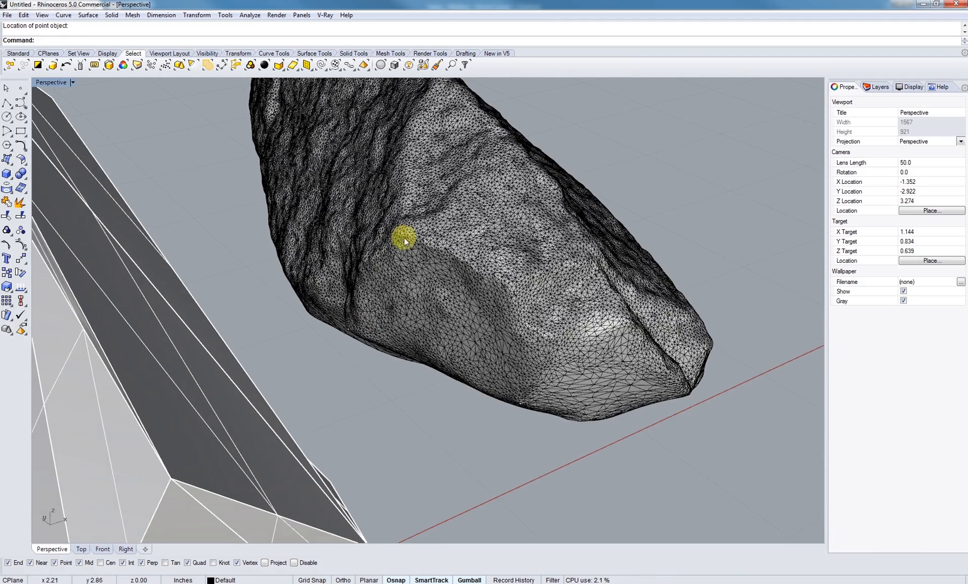
left_click(520, 345)
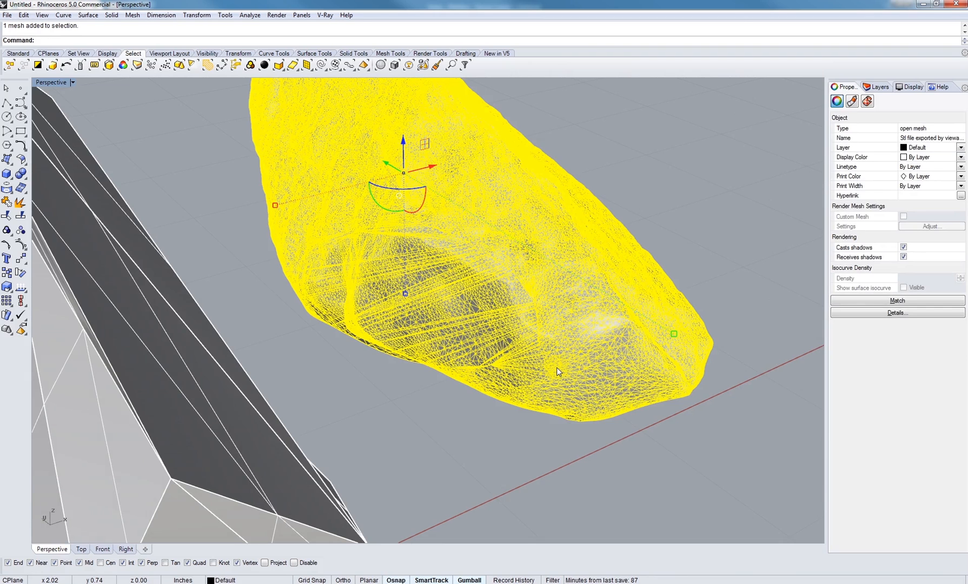
type("Orient")
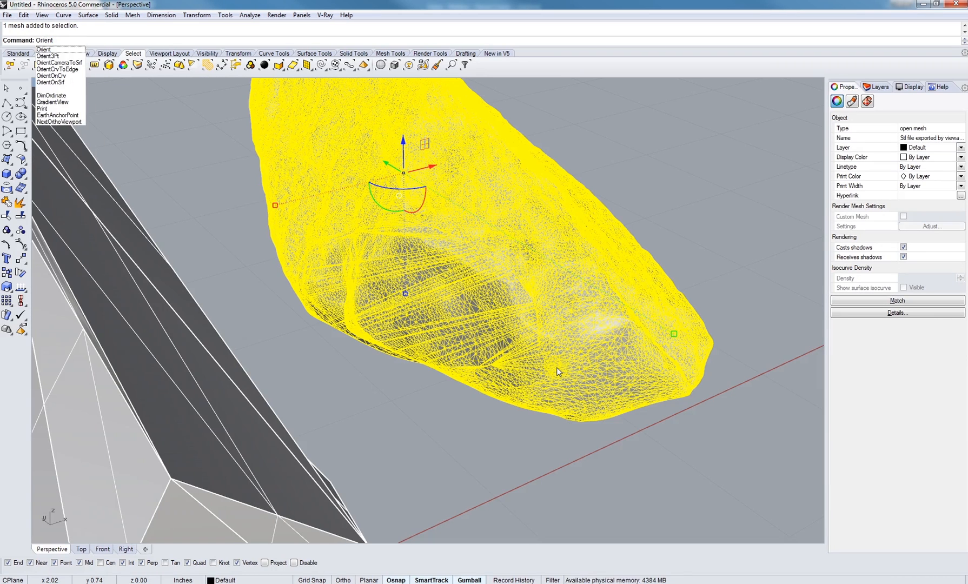
left_click(46, 56)
scroll(545, 397, "up", 5)
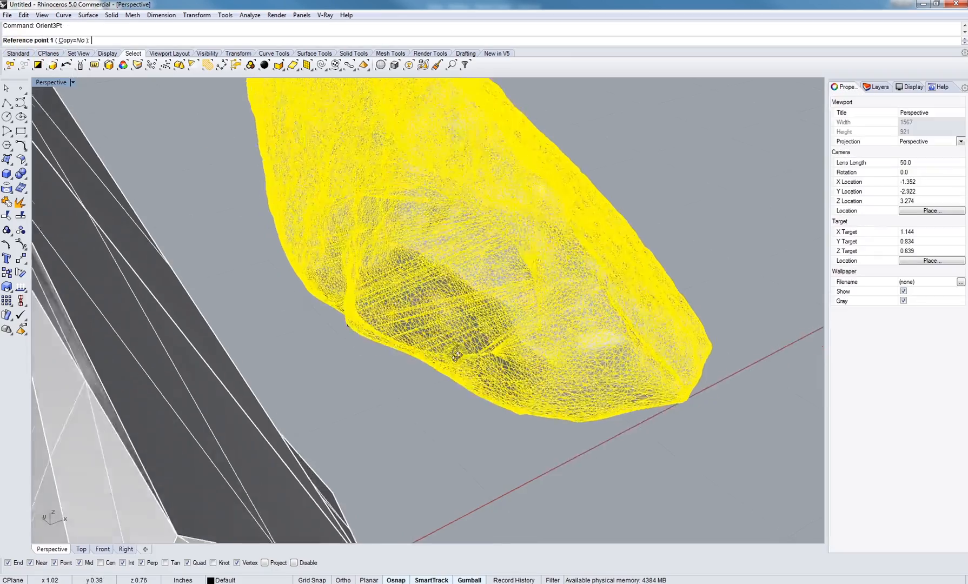
scroll(544, 396, "up", 6)
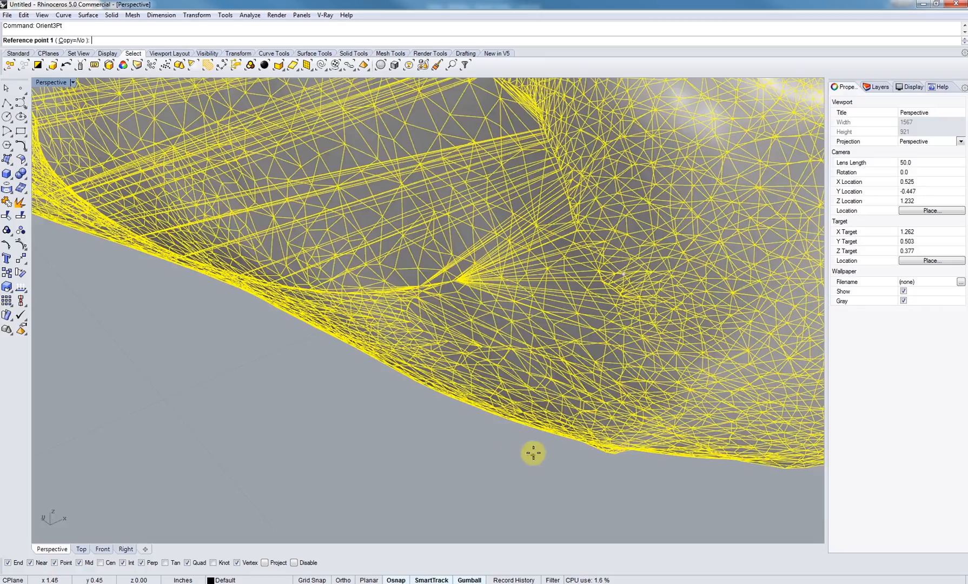
scroll(529, 421, "up", 6)
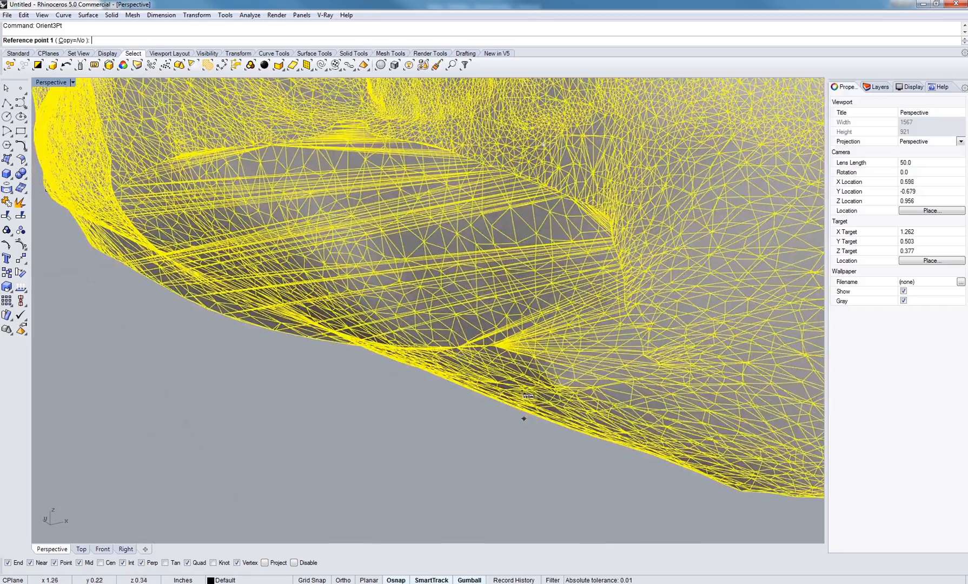
left_click(572, 426)
Step: Pick the marked vertex at the rear lower corner of the rock's face as the second reference point
scroll(586, 418, "down", 12)
right_click_drag(489, 351, 611, 379)
scroll(271, 355, "up", 6)
right_click_drag(212, 363, 271, 354)
scroll(238, 363, "up", 2)
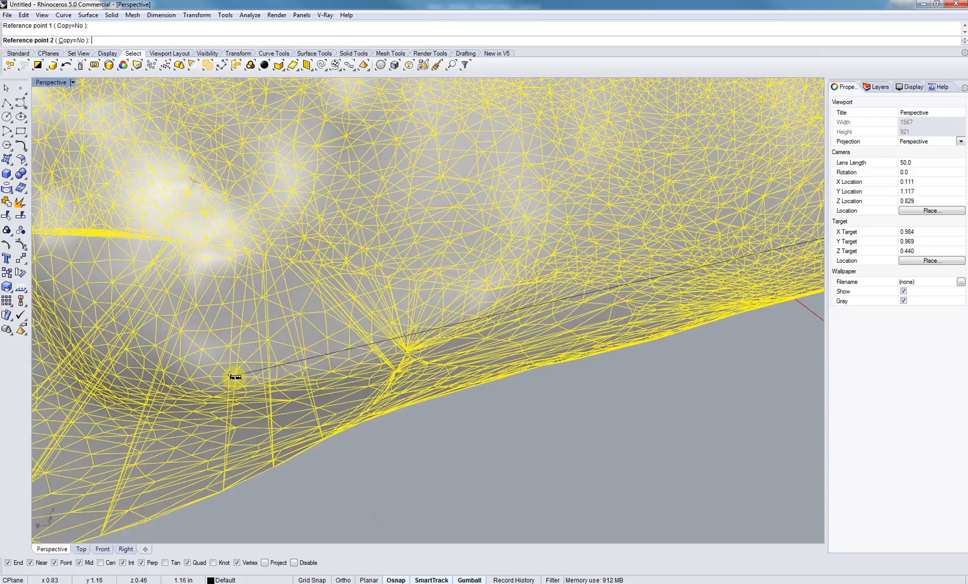
Step: Pick the marked vertex at the upper corner of the rock's face as the third reference point
scroll(250, 353, "down", 10)
right_click_drag(261, 337, 296, 395, "shift")
right_click_drag(253, 277, 258, 350)
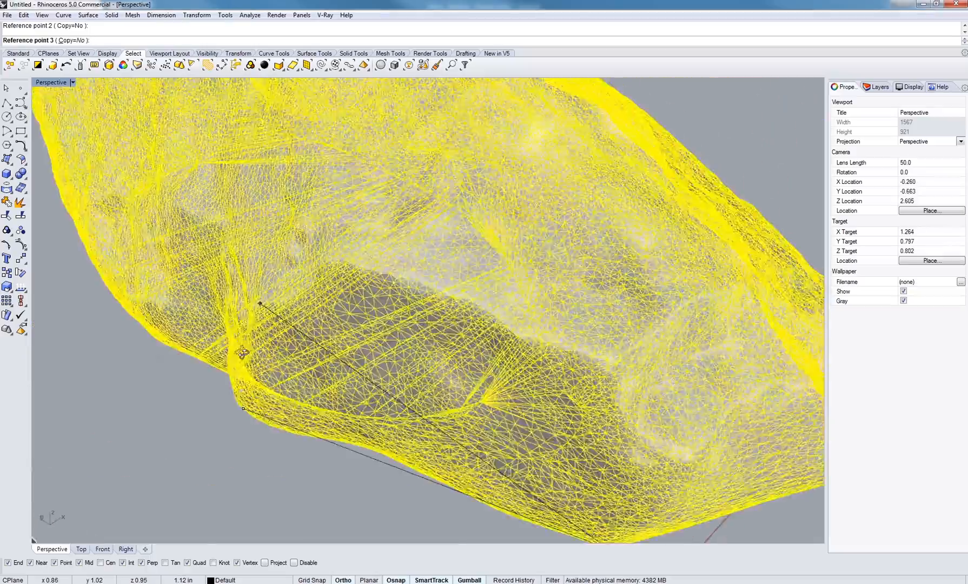
right_click_drag(242, 353, 276, 330)
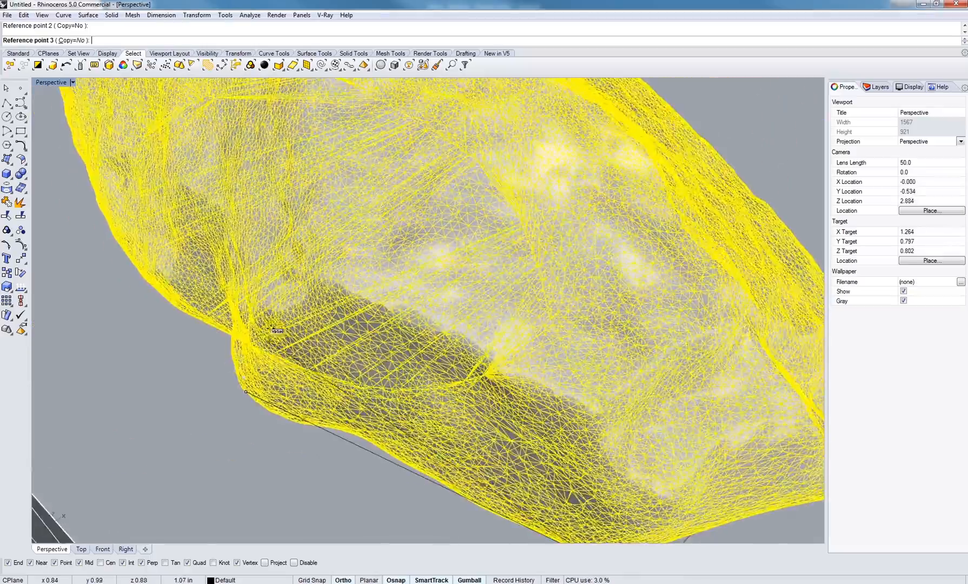
right_click_drag(307, 300, 227, 244)
scroll(336, 186, "up", 3)
right_click_drag(337, 186, 307, 274)
scroll(311, 315, "down", 5)
scroll(350, 319, "up", 5)
right_click_drag(194, 263, 311, 296, "shift")
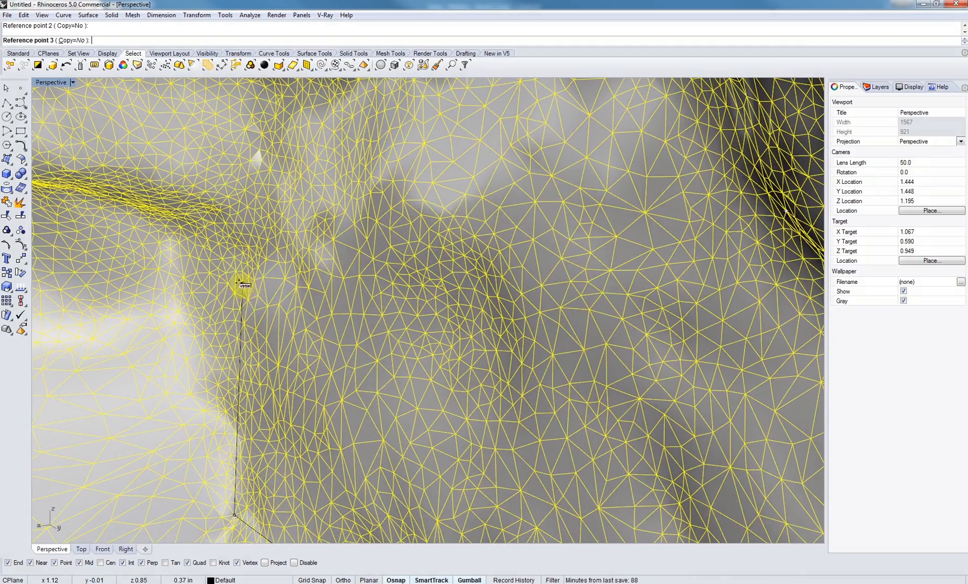
left_click(220, 259)
Step: Pick three matching corners of the faceted solid as target points to orient the rock mesh onto it
scroll(266, 257, "down", 5)
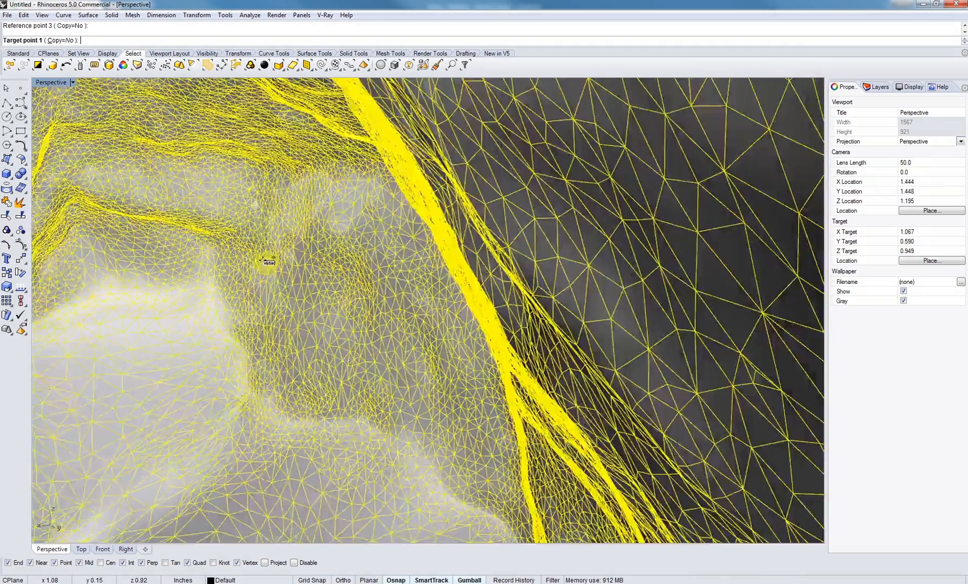
right_click_drag(316, 325, 138, 311)
scroll(297, 274, "down", 7)
right_click_drag(365, 341, 408, 269, "shift")
scroll(438, 397, "up", 4)
left_click(473, 385)
left_click(139, 388)
left_click(532, 303)
scroll(533, 305, "down", 3)
right_click_drag(533, 305, 478, 387, "shift")
left_click(442, 429)
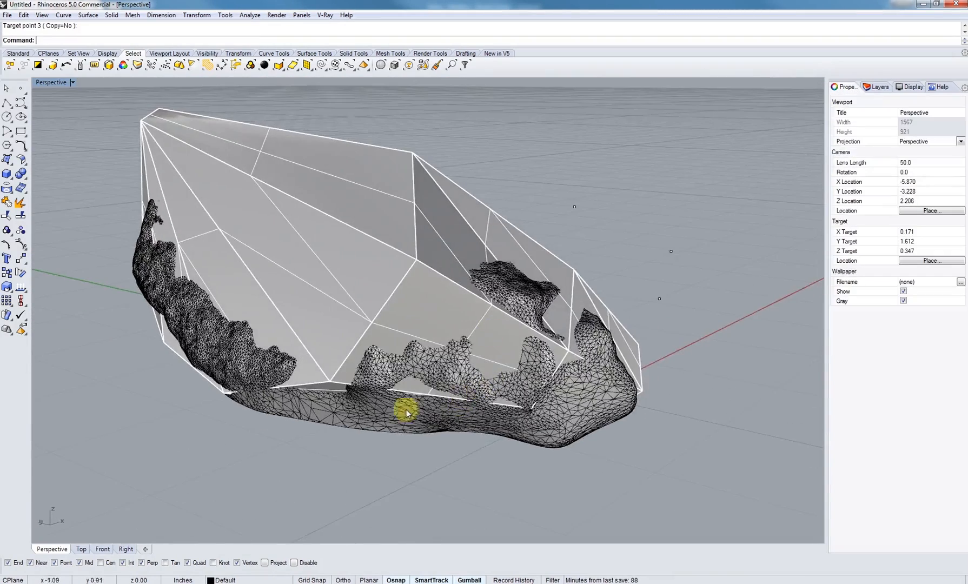
Step: Check the reoriented rock against the faceted solid and undo the three-point orientation
scroll(426, 351, "down", 6)
scroll(427, 352, "up", 4)
mouse_move(426, 352)
right_mouse_down()
mouse_move(400, 352)
mouse_move(417, 361)
right_mouse_up()
key("ctrl+z")
Step: Select the large rock mesh beside the faceted solid again
right_click_drag(523, 333, 393, 371, "shift")
left_click(442, 377)
scroll(476, 338, "up", 7)
right_click_drag(476, 339, 415, 344)
scroll(415, 344, "up", 2)
scroll(415, 344, "down", 5)
left_click(402, 346)
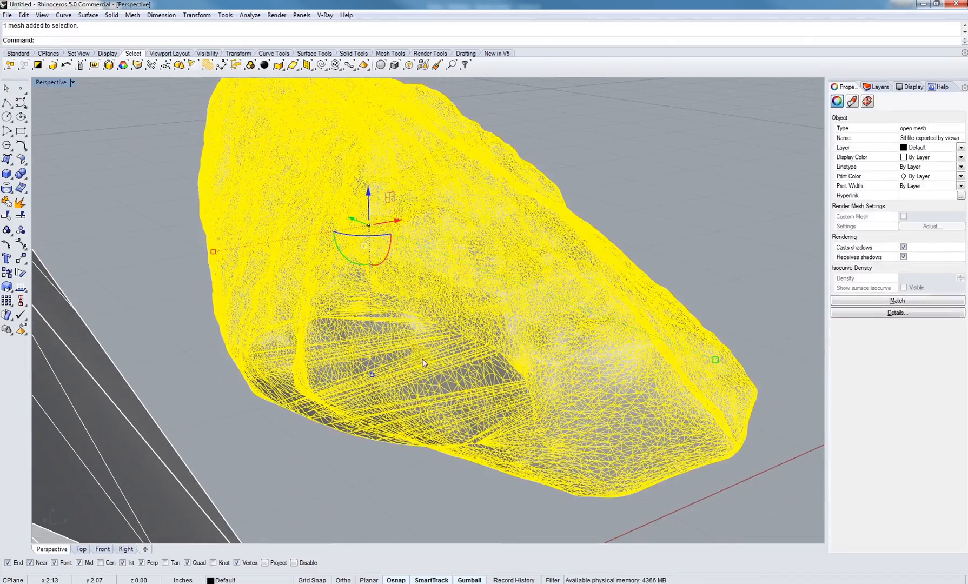
type("Orient")
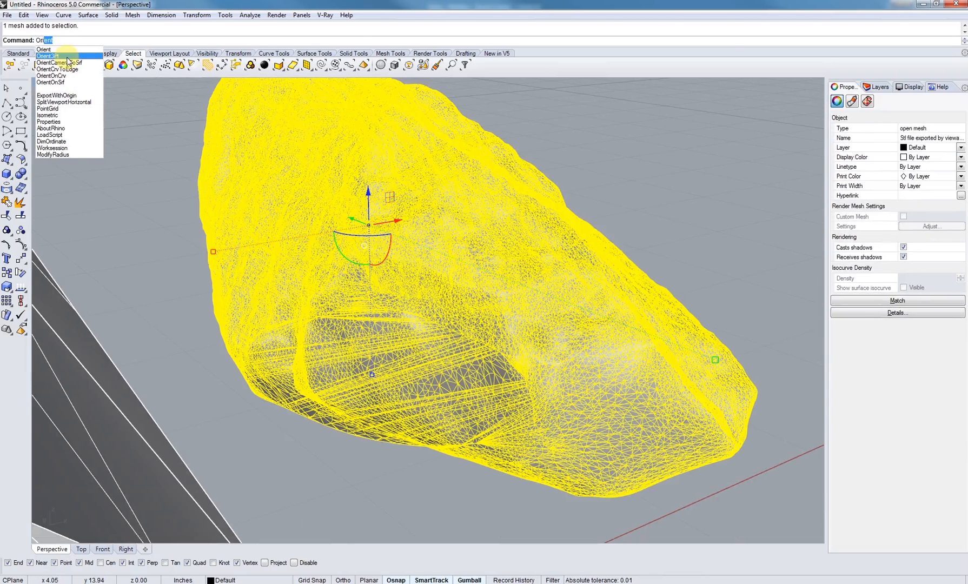
left_click(66, 56)
right_click_drag(99, 98, 91, 113, "shift")
key("Escape")
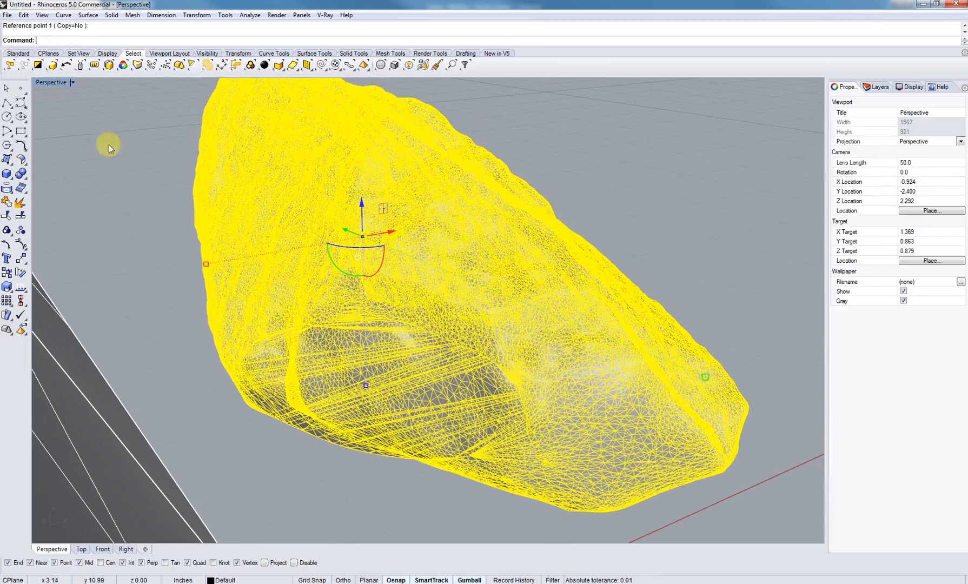
Step: Start Orient on the rock mesh with Scale set to 3D and pick the lower front corner vertex as the first reference point
type("Orient")
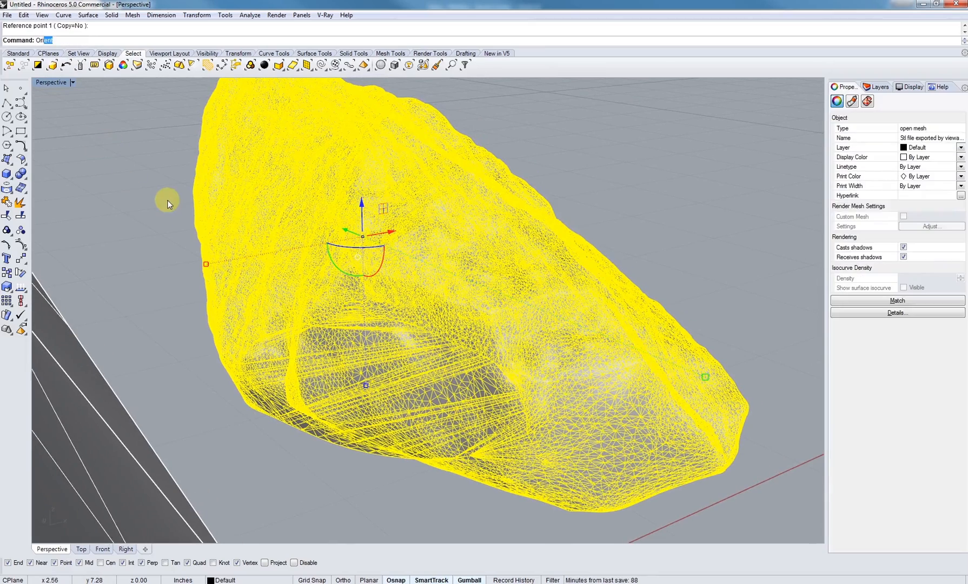
key("Return")
right_click_drag(508, 495, 503, 410)
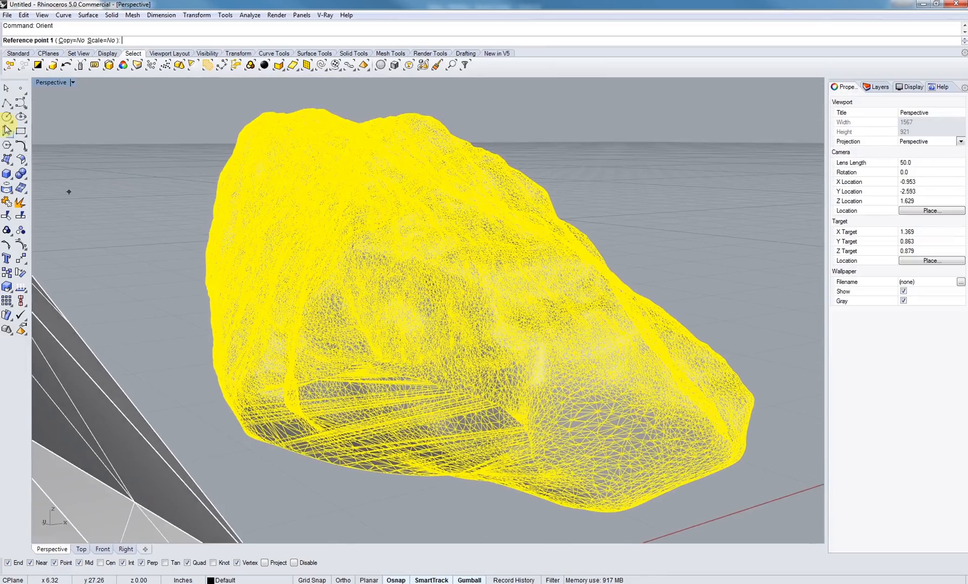
left_click(100, 41)
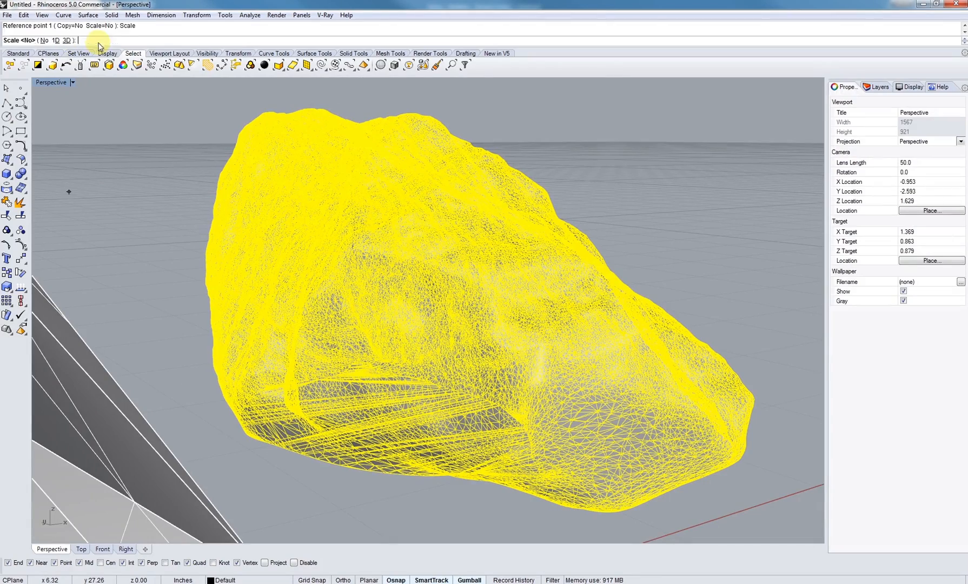
left_click(67, 40)
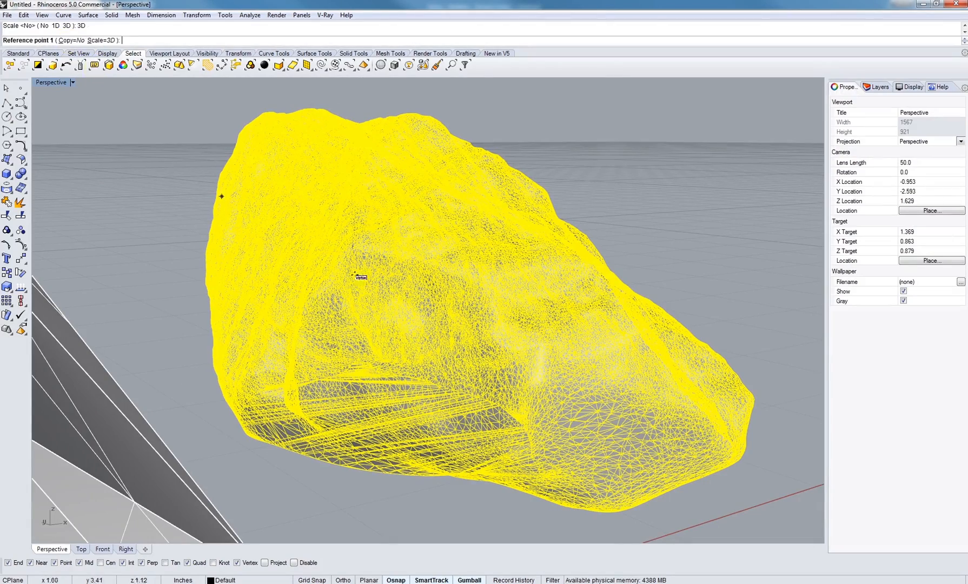
scroll(524, 466, "up", 10)
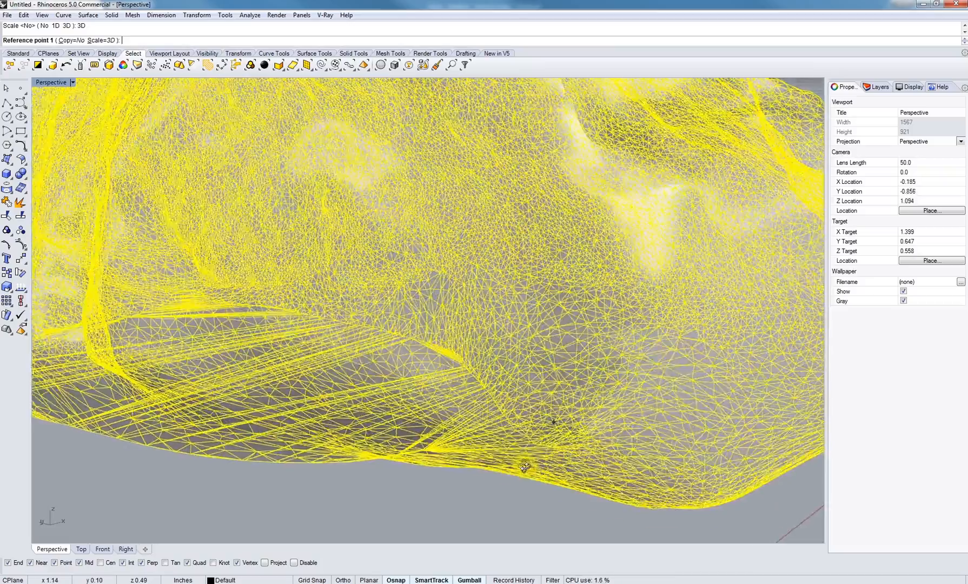
scroll(524, 466, "up", 6)
left_click(585, 425)
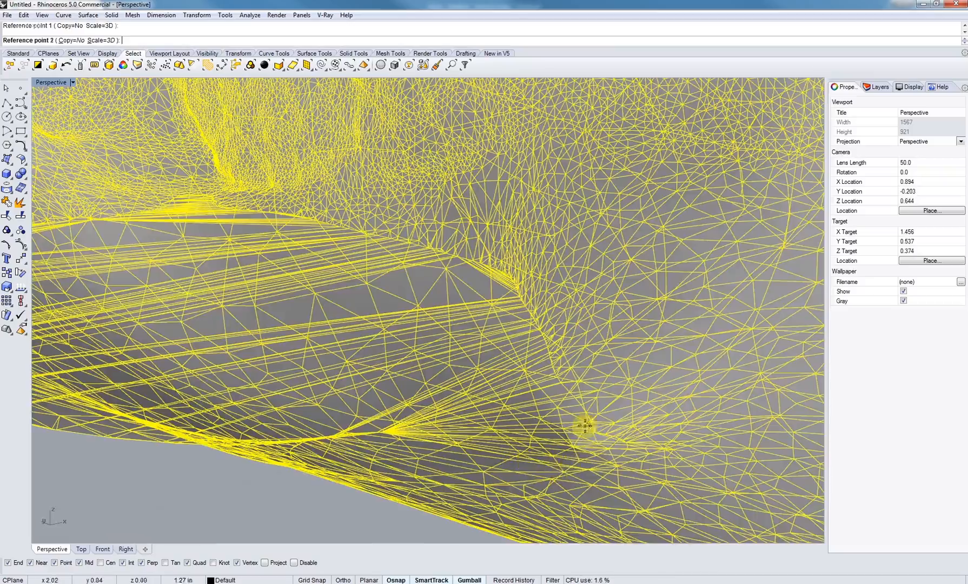
Step: Pick the vertex at the rear lower corner of the rock's face as the second Orient reference point
scroll(585, 425, "down", 7)
right_click_drag(178, 401, 293, 441)
scroll(293, 440, "up", 8)
right_click_drag(395, 400, 450, 364)
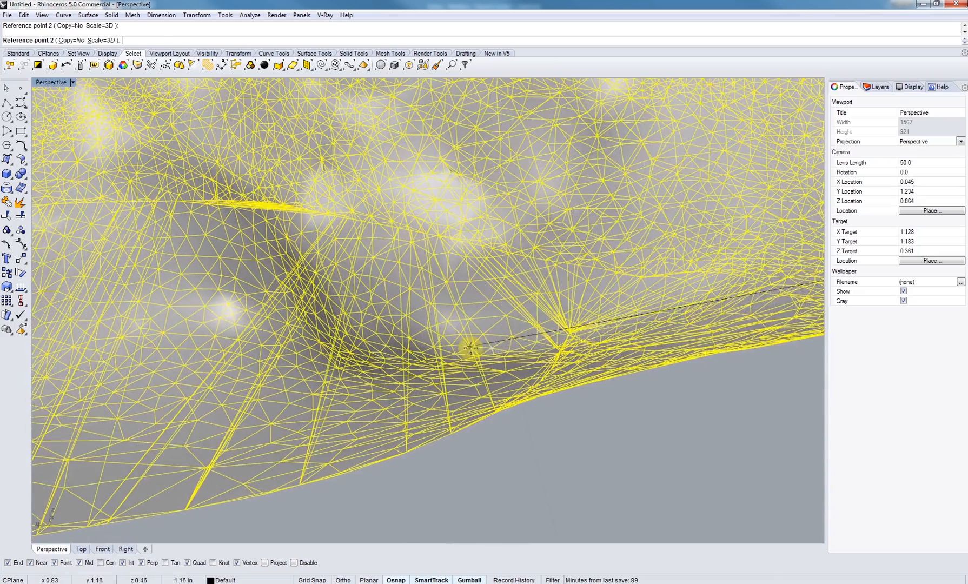
left_click(470, 347)
Step: Pick two matching lower corners of the faceted solid as target points to orient and scale the rock onto it
scroll(378, 296, "down", 6)
right_click_drag(379, 339, 400, 400)
left_click(401, 401)
left_click(291, 374)
Step: Examine how the oriented and scaled rock fits the faceted solid from several angles and up close
right_click_drag(291, 375, 489, 357)
scroll(421, 299, "down", 6)
scroll(489, 357, "up", 8)
scroll(470, 298, "down", 4)
right_click_drag(469, 298, 369, 381)
scroll(369, 399, "up", 8)
right_click_drag(381, 476, 404, 382, "shift")
scroll(395, 454, "down", 6)
Step: Window-select the leftover point objects beside the faceted solid and delete them
right_click_drag(400, 427, 378, 357, "shift")
right_click_drag(381, 448, 448, 460)
left_click_drag(472, 319, 557, 453)
key("Delete")
Step: Move the oriented rock mesh 5 inches along the X axis away from the faceted solid and deselect it
right_click_drag(500, 362, 401, 400)
scroll(400, 401, "up", 4)
left_click(340, 363)
scroll(340, 363, "down", 8)
right_click_drag(340, 363, 383, 368)
left_click_drag(346, 391, 472, 433)
key("Return")
left_click(503, 282)
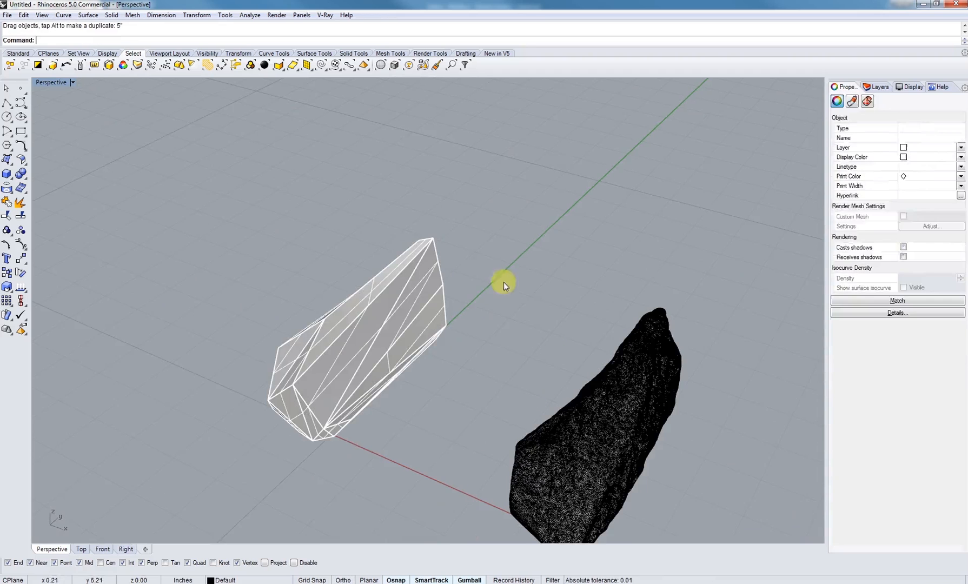